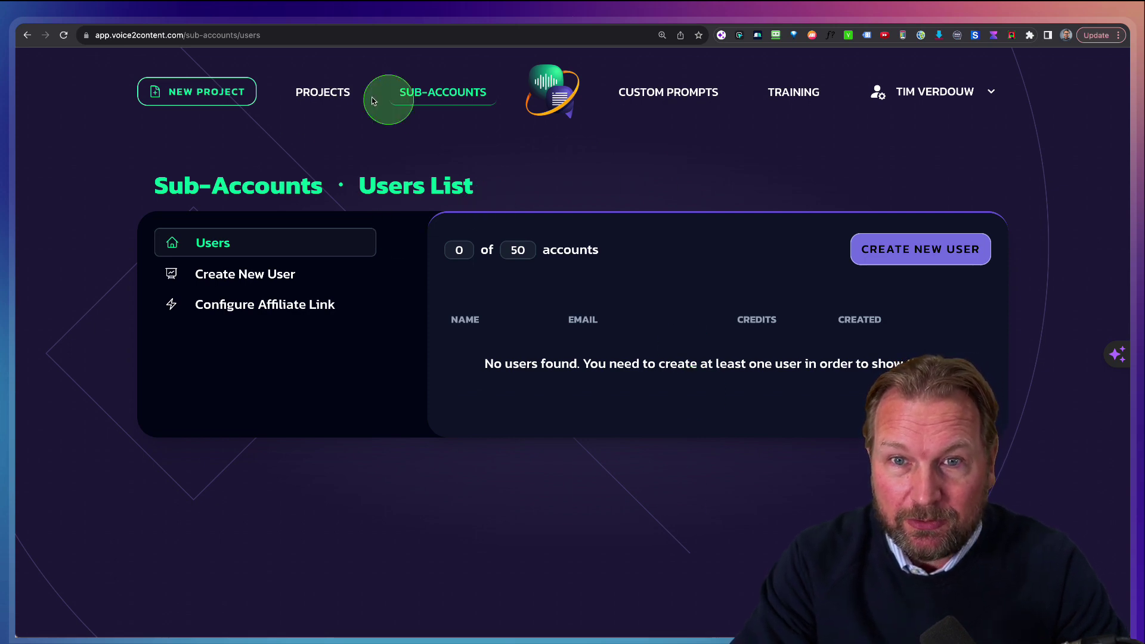
- Return to the dashboard, start a new project and name it Redub
left_click(554, 98)
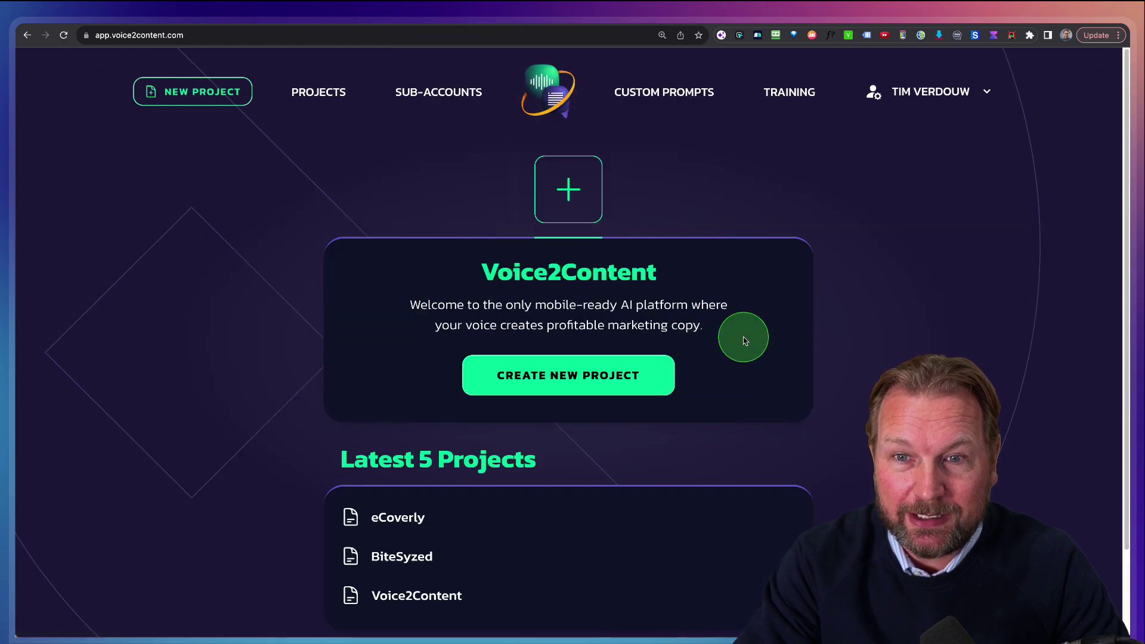
scroll(742, 338, "down", 2)
scroll(422, 413, "up", 2)
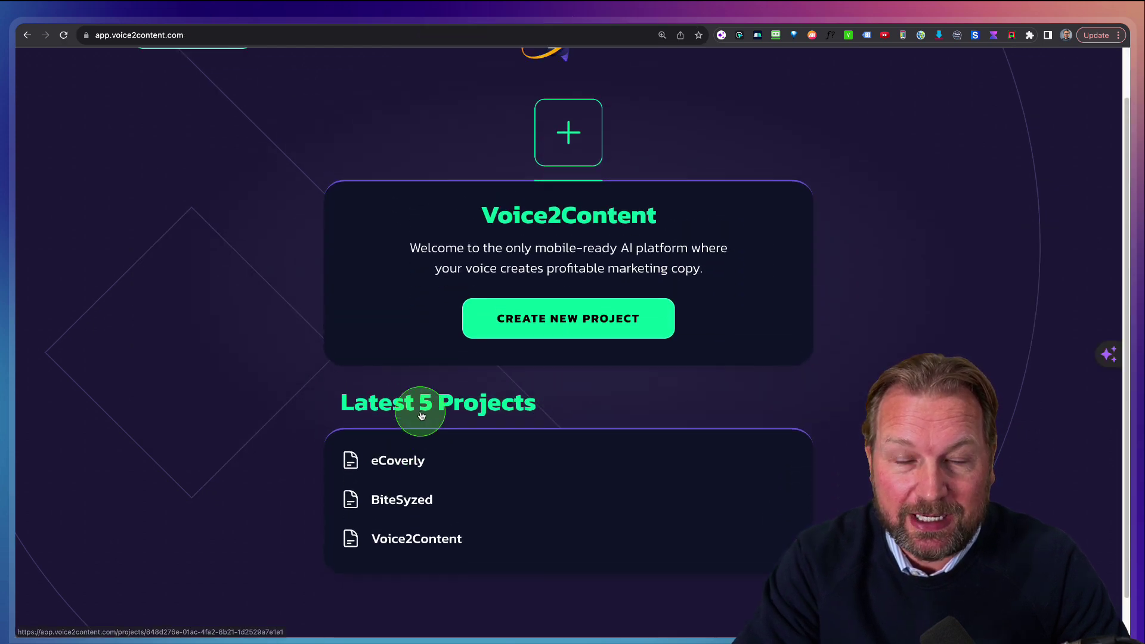
scroll(421, 411, "up", 1)
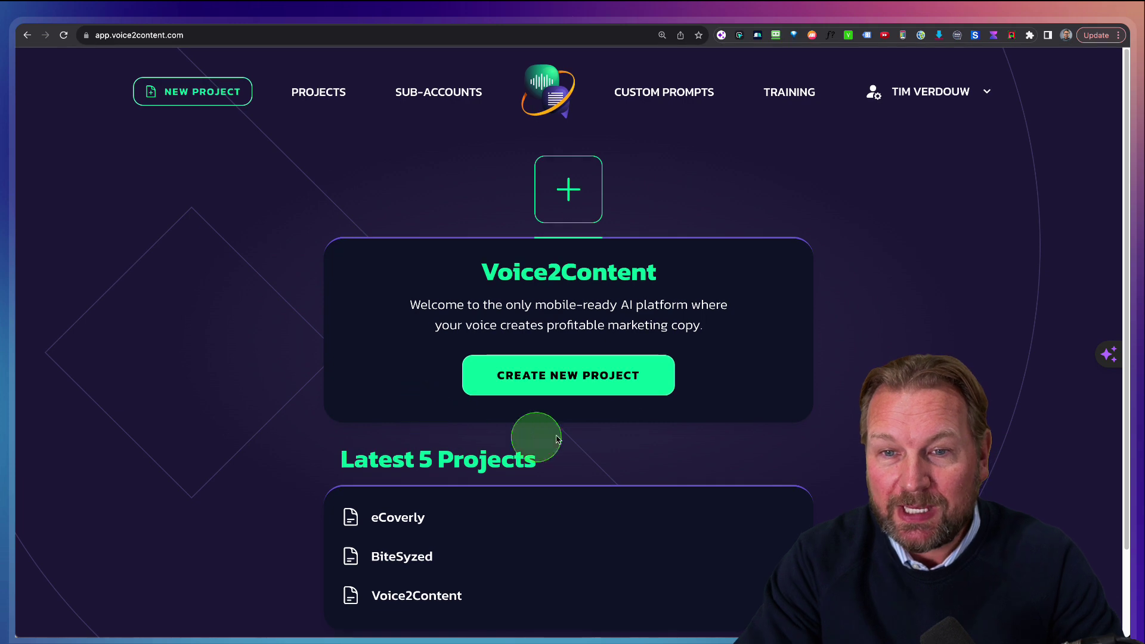
left_click(538, 380)
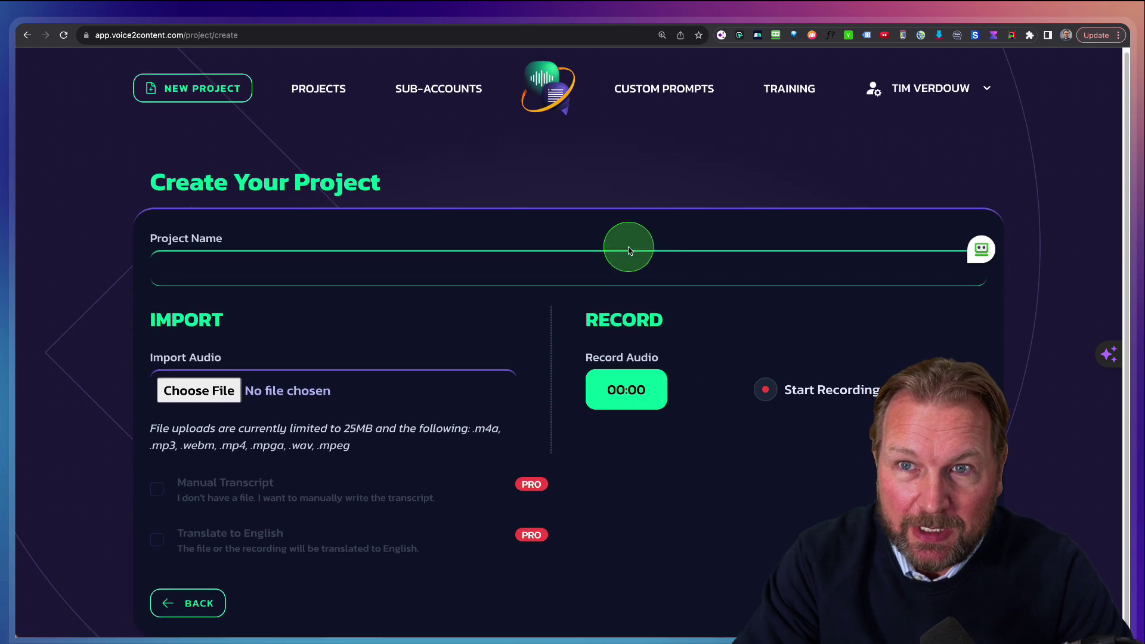
type("Re")
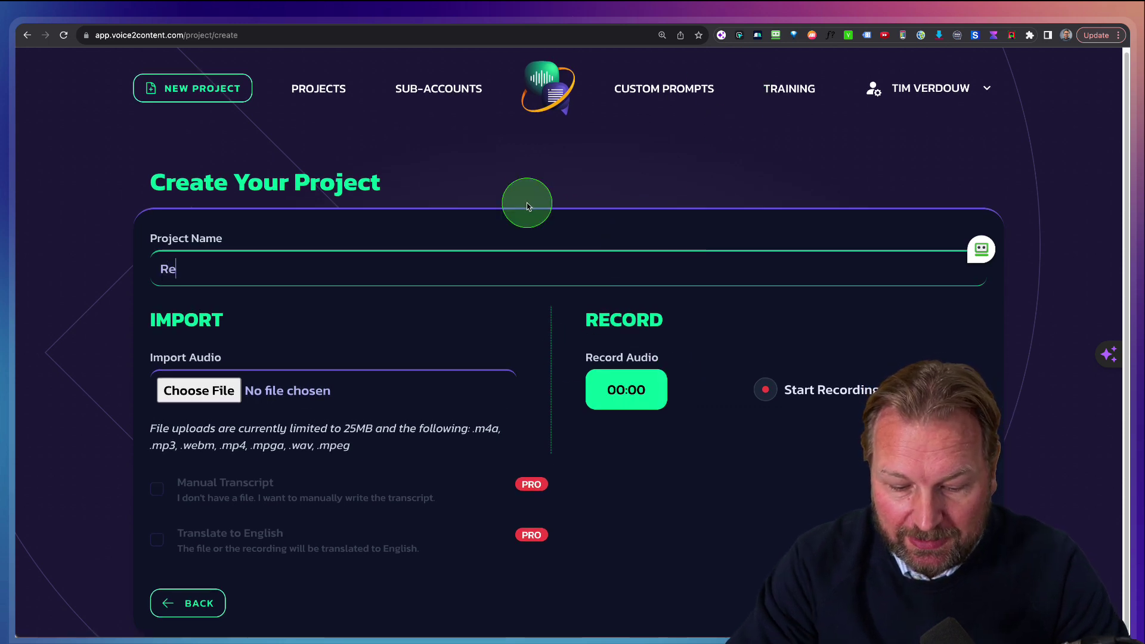
type("dub")
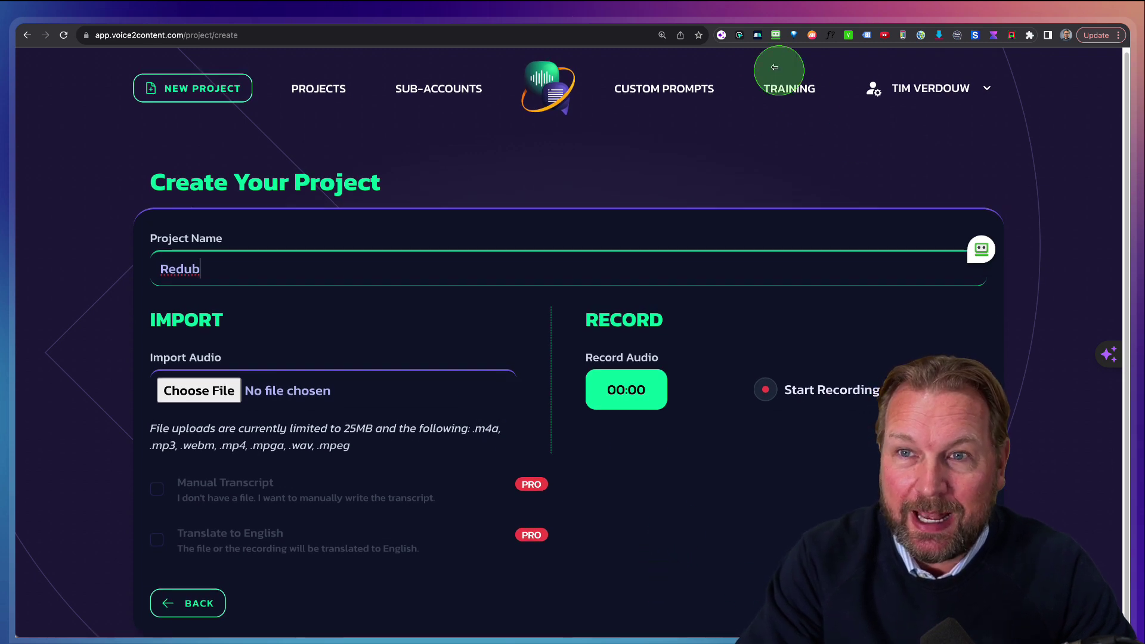
- Consult the Redub landing page and record a spoken description of the product as the project's audio
left_click(740, 24)
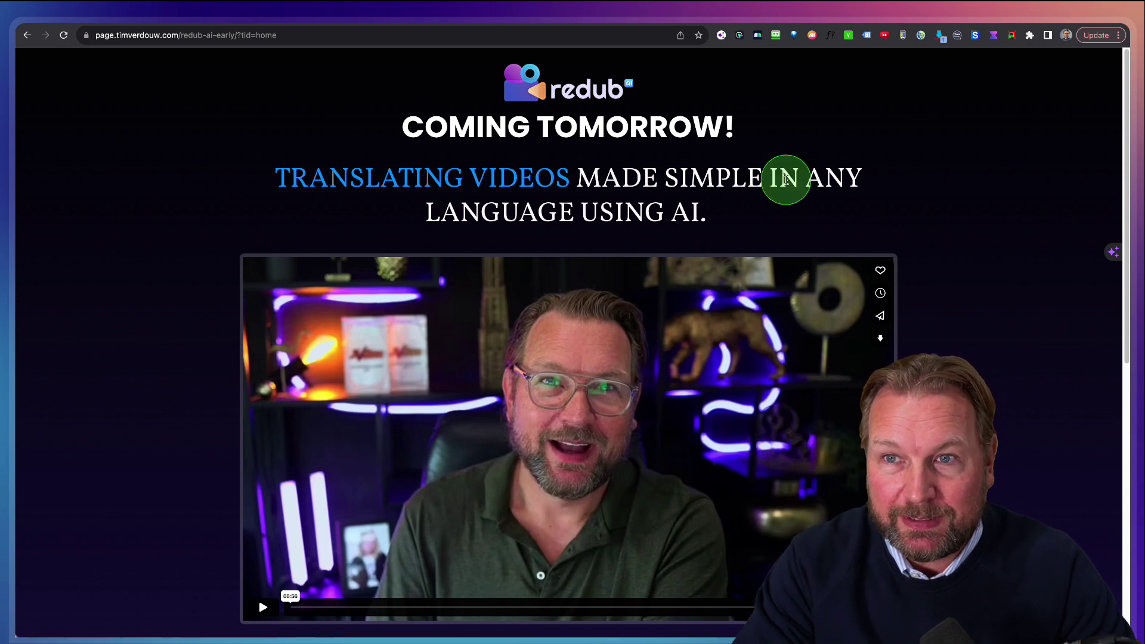
left_click(835, 22)
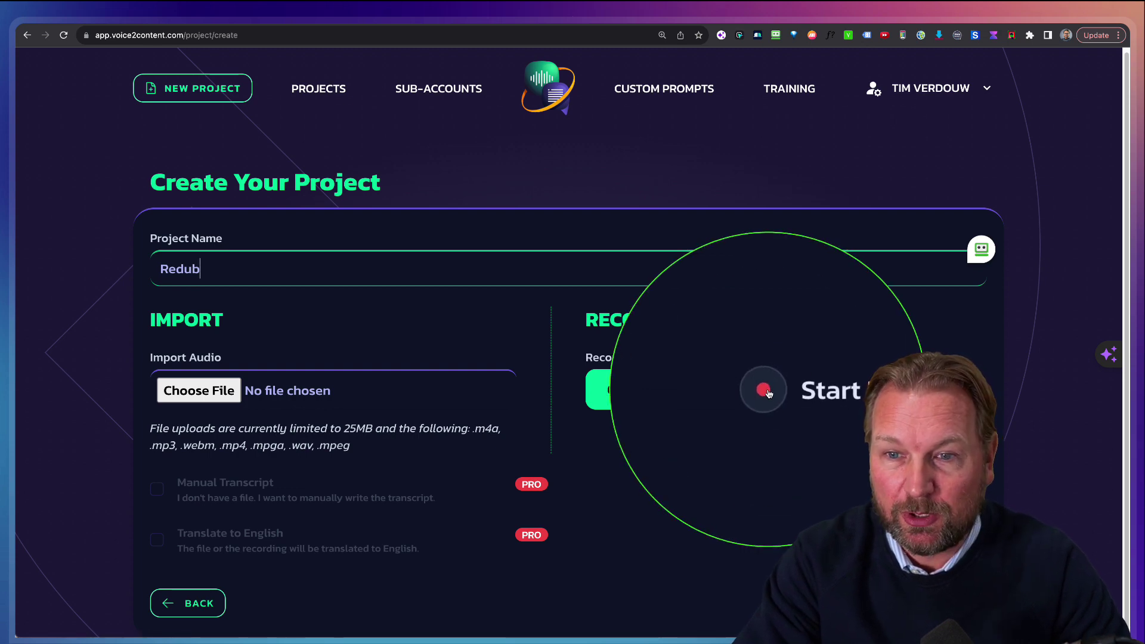
left_click(765, 390)
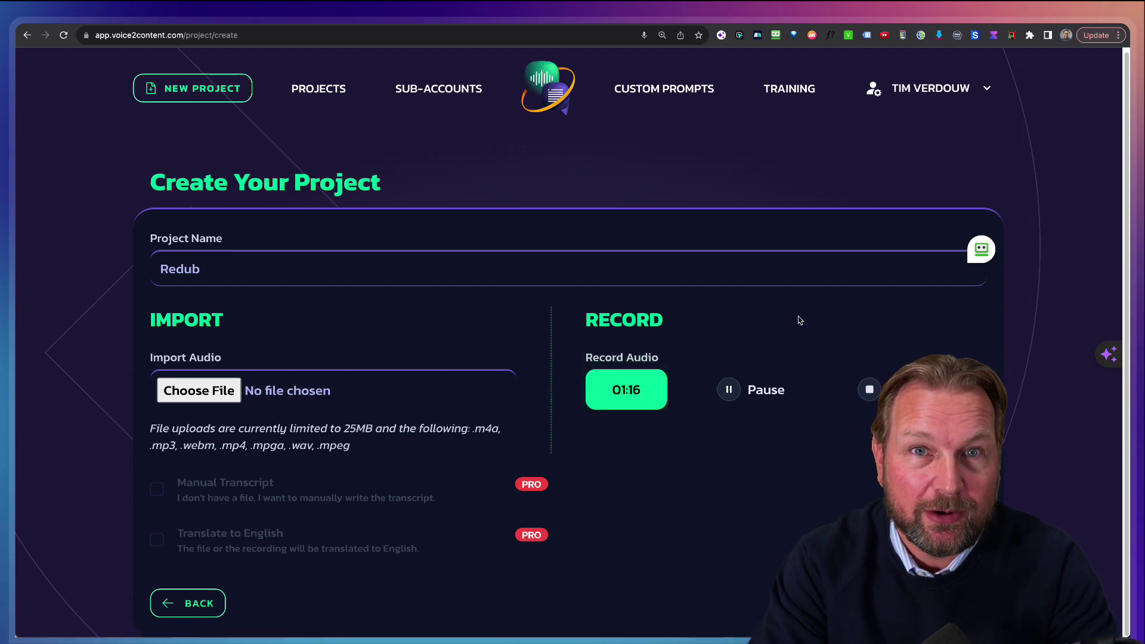
left_click(862, 390)
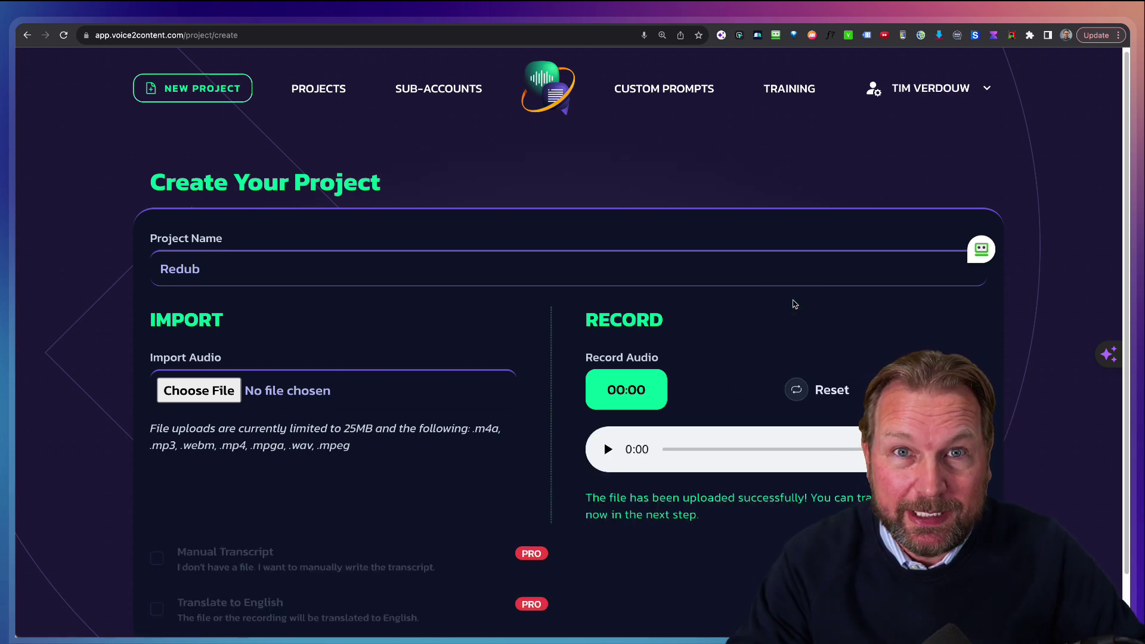
- Play back the first few seconds of the recorded audio and pause it
left_click(788, 298)
scroll(789, 313, "down", 2)
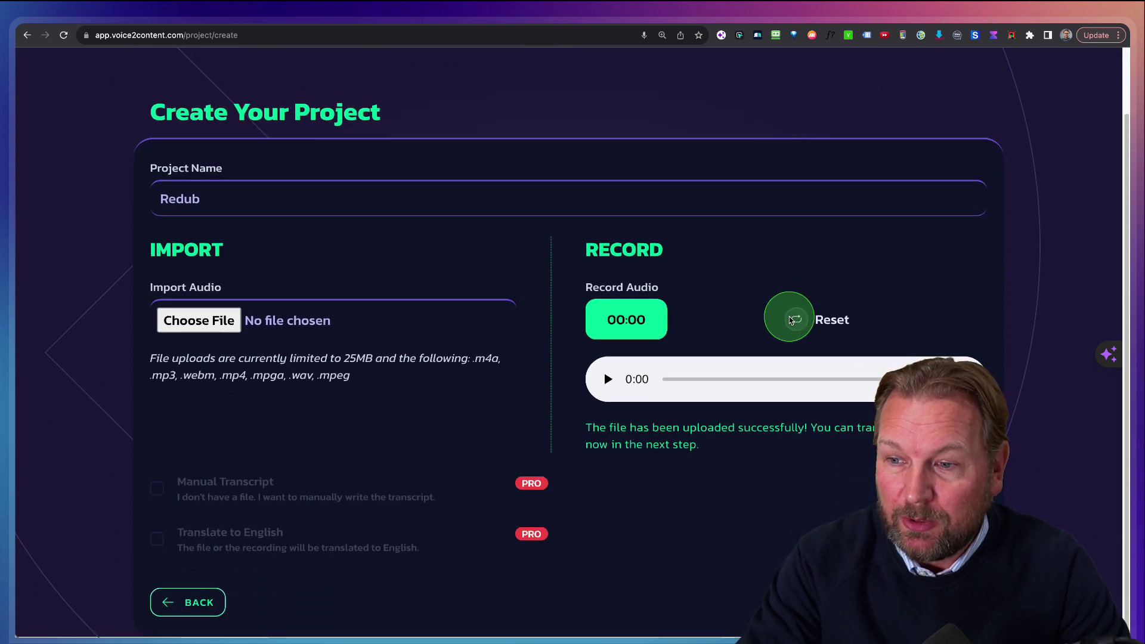
left_click(608, 380)
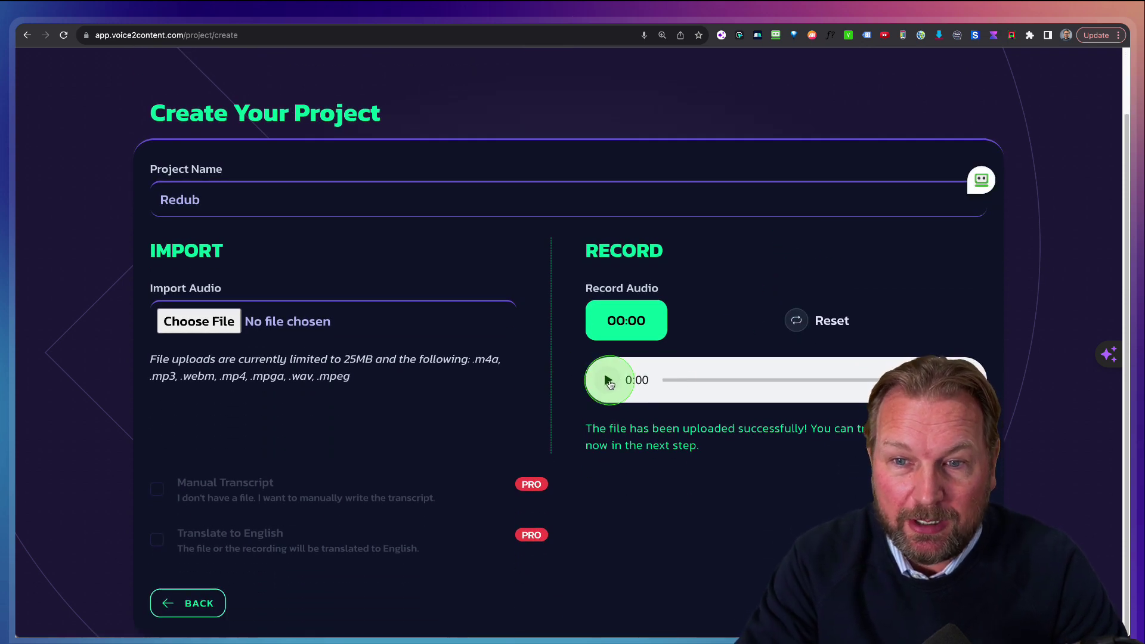
left_click(610, 397)
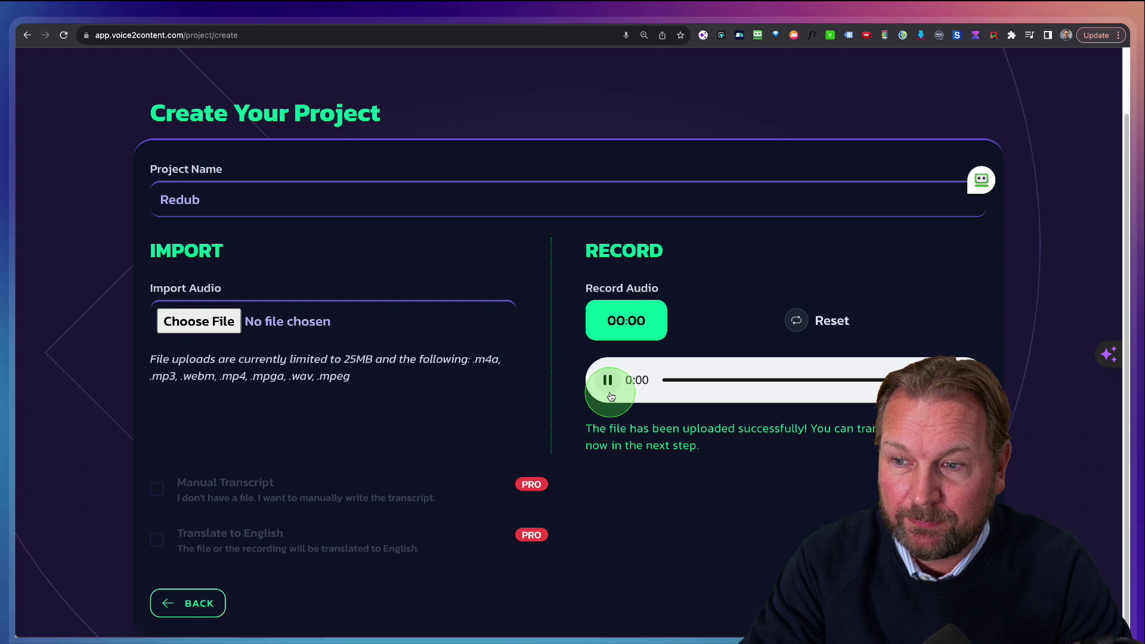
left_click(608, 381)
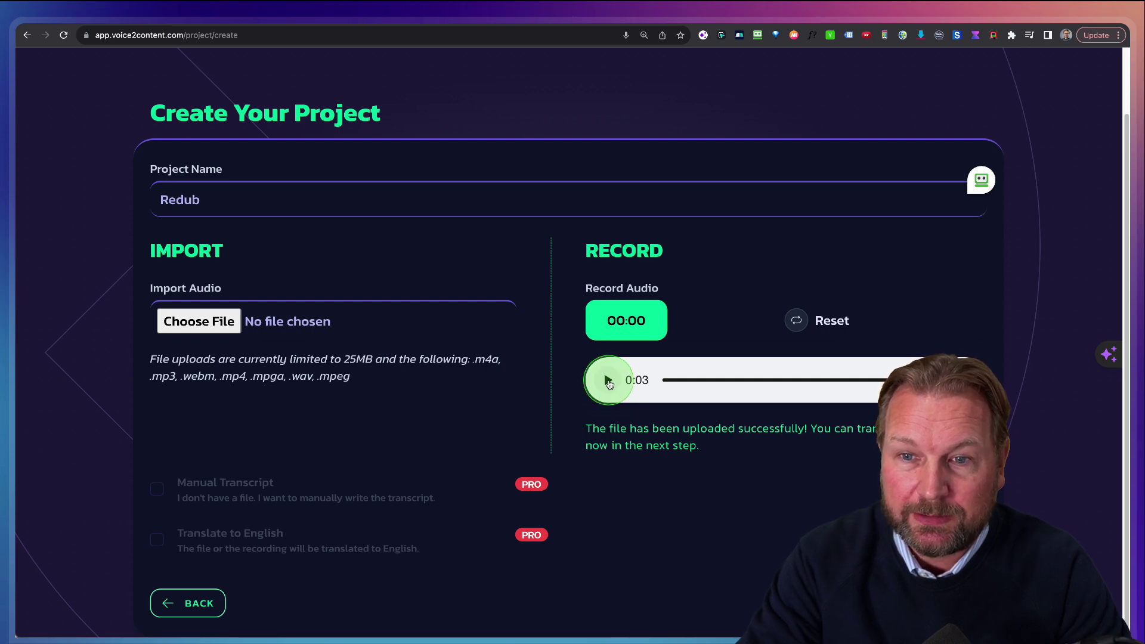
left_click(637, 415)
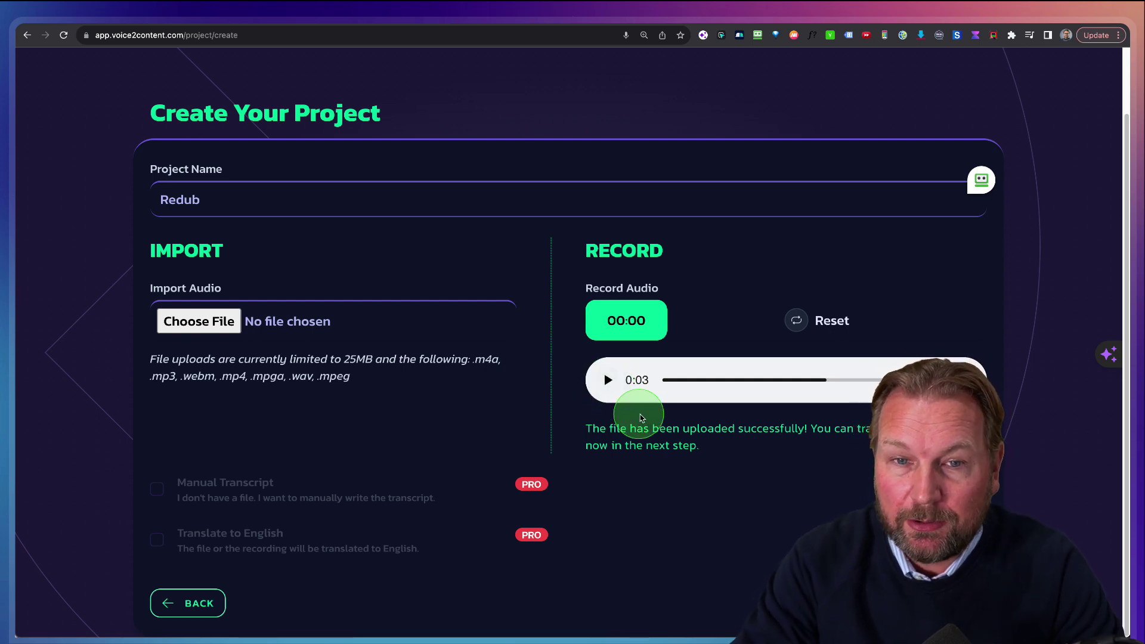
left_click(787, 464)
left_click(805, 522)
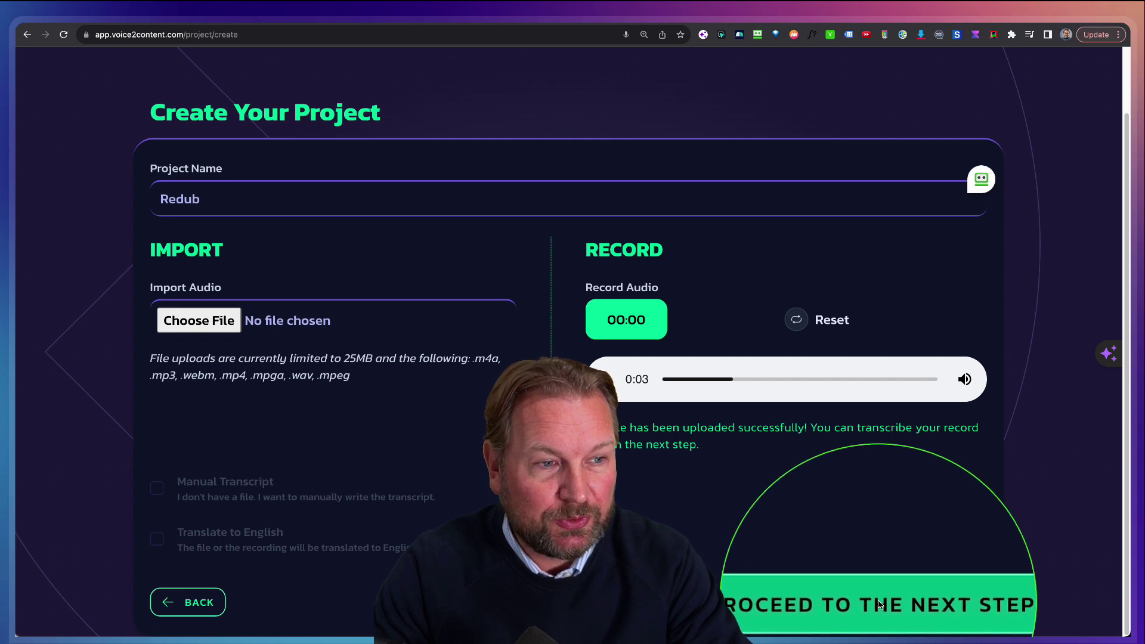
- Proceed to the project's next step with the recording and read through the generated transcript
left_click(873, 604)
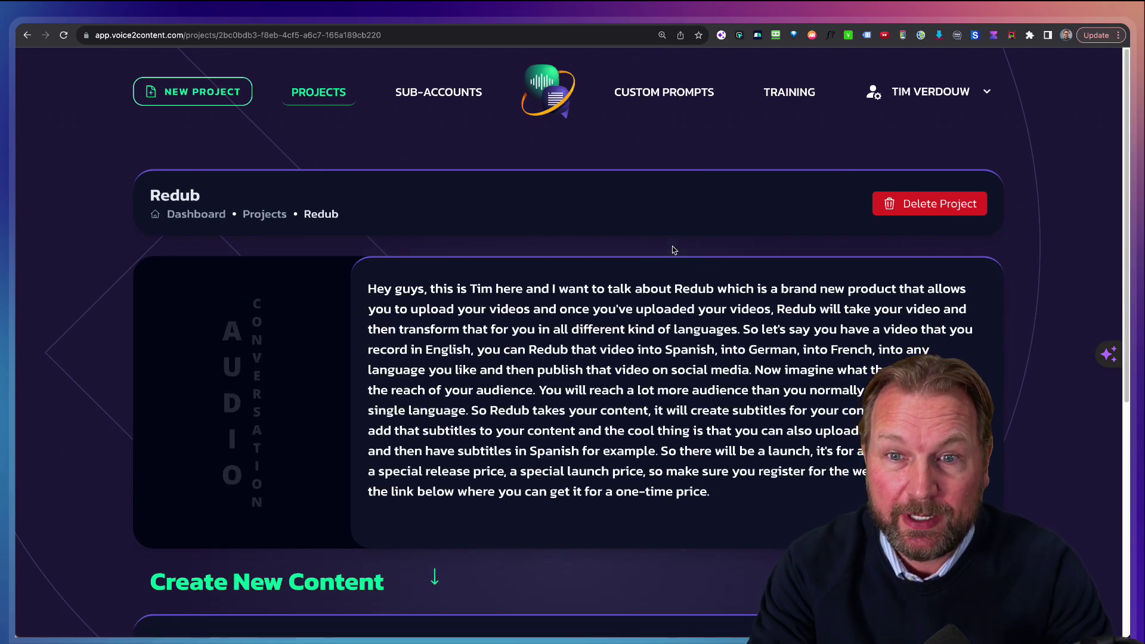
scroll(678, 323, "down", 2)
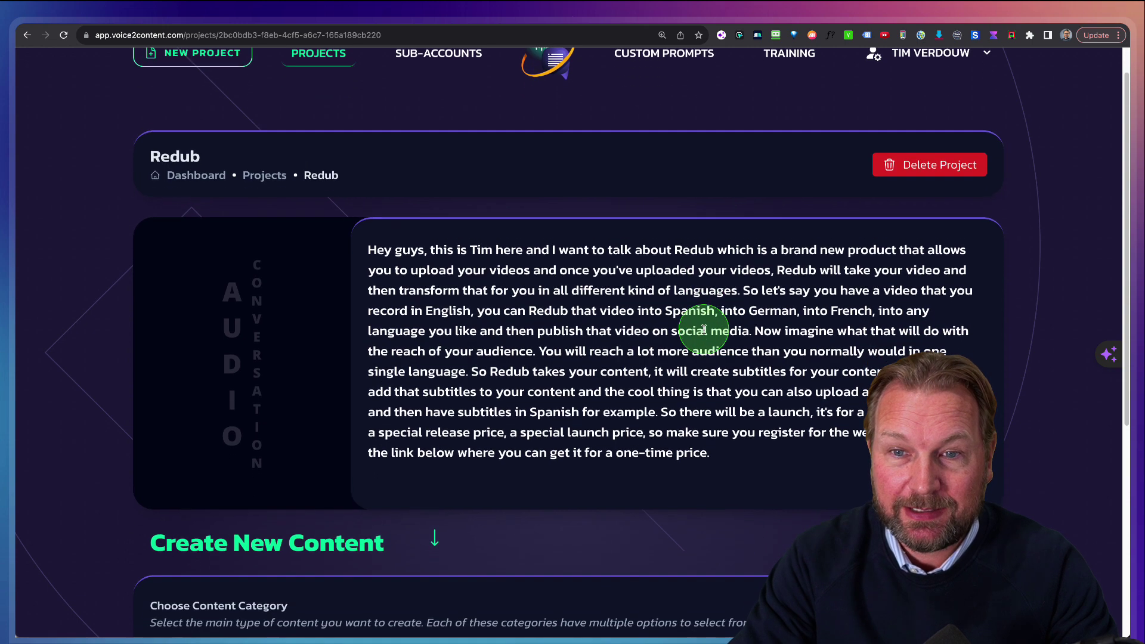
scroll(723, 286, "down", 2)
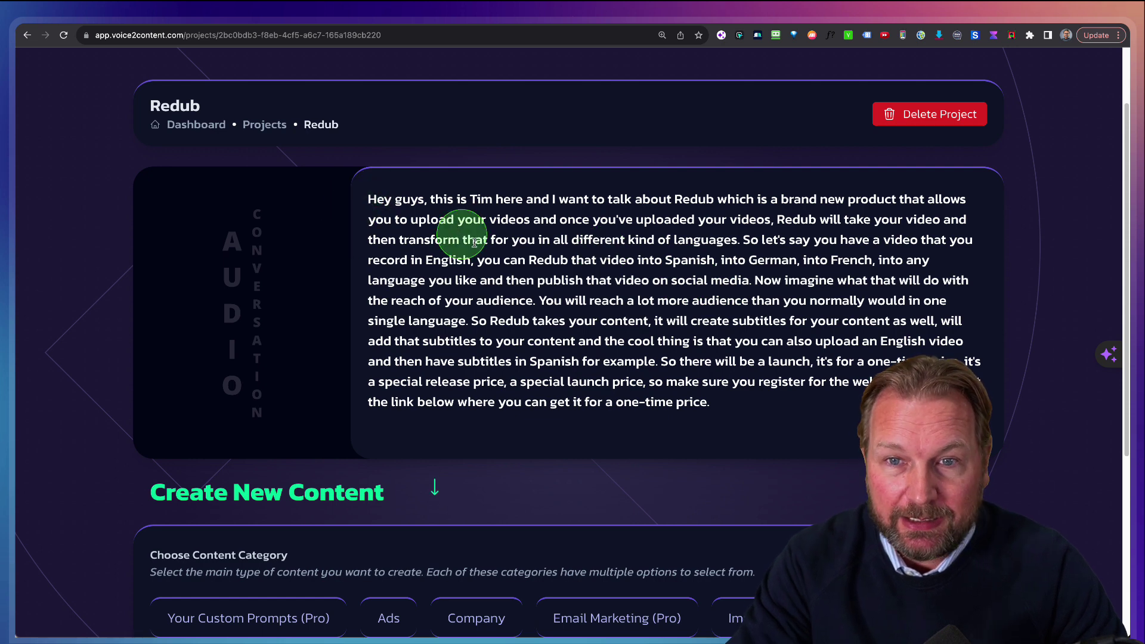
left_click(620, 280)
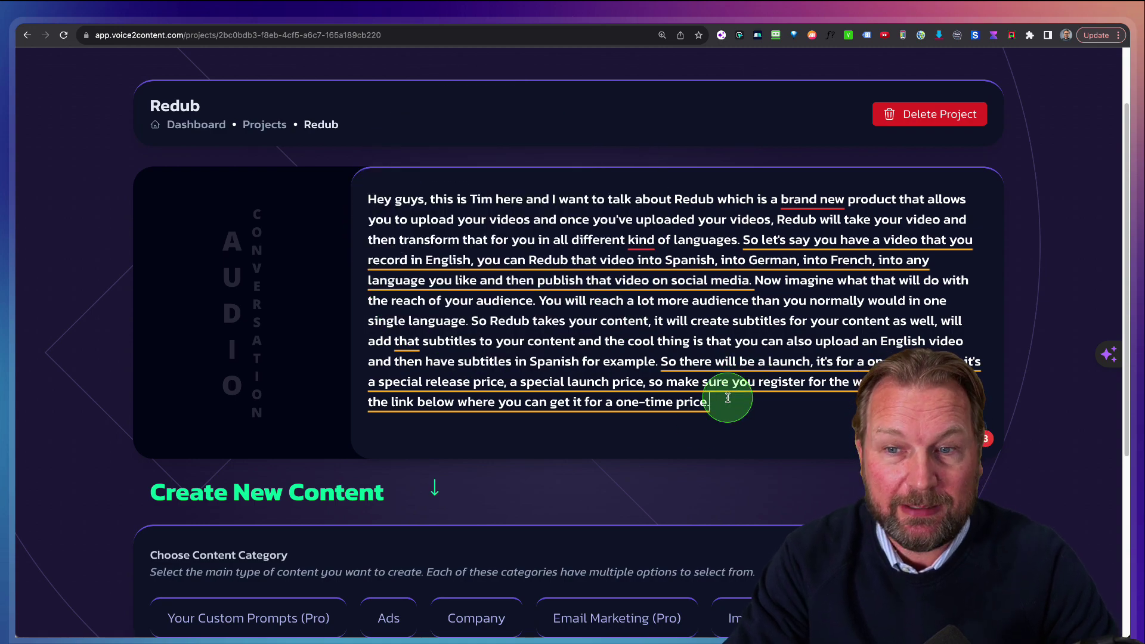
scroll(729, 397, "down", 3)
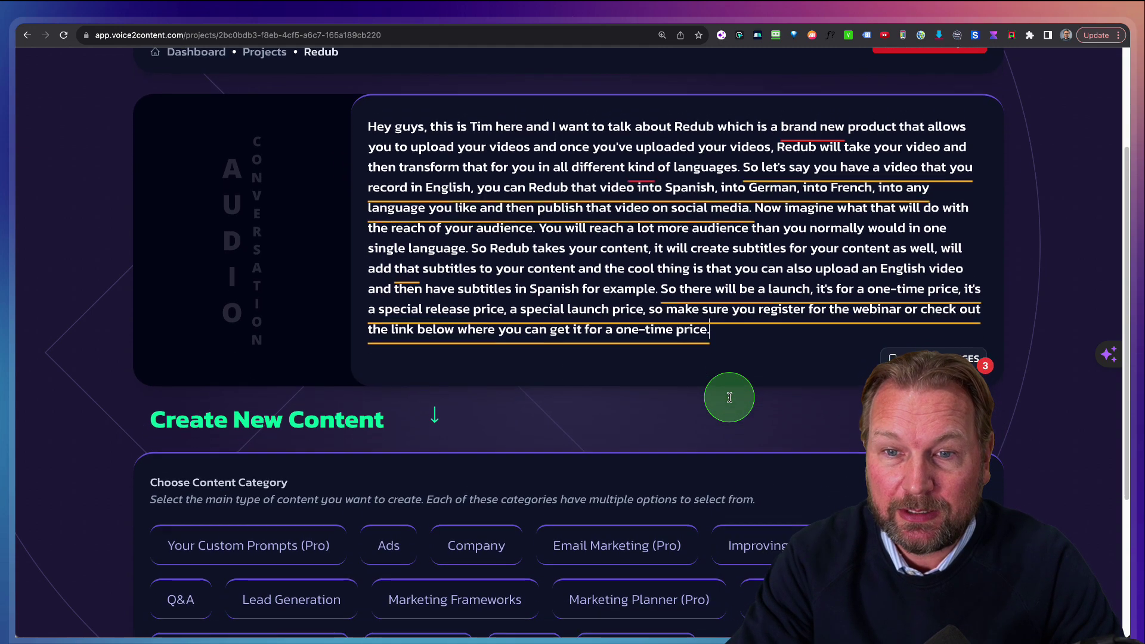
- Look over the content categories offered for creating new content from the transcript
scroll(729, 401, "down", 5)
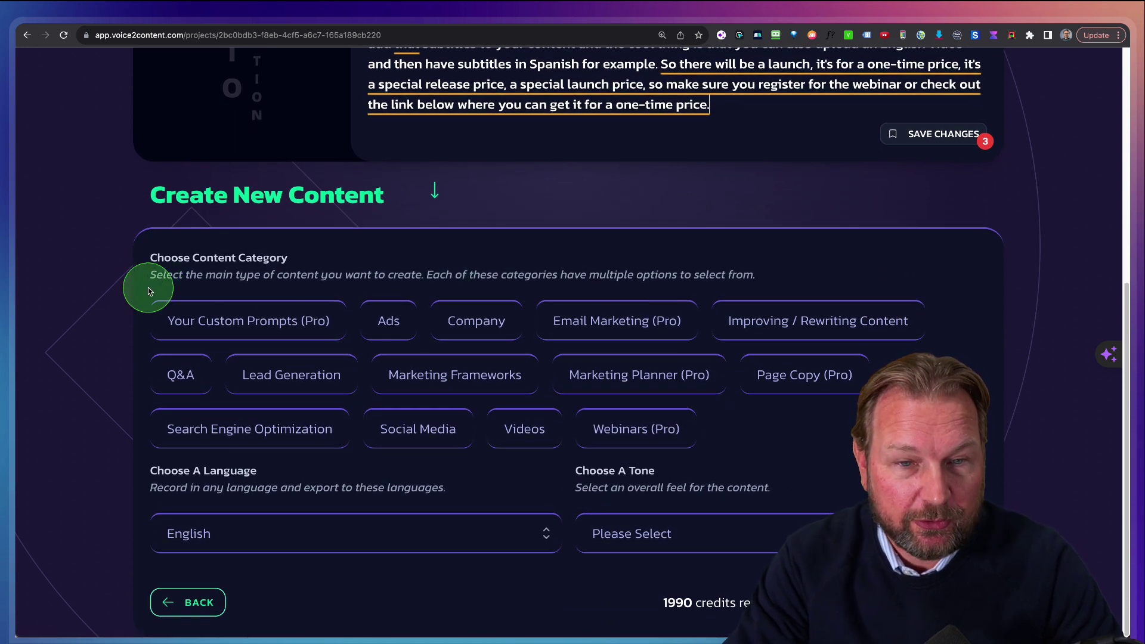
mouse_move(148, 290)
left_mouse_down()
mouse_move(374, 391)
mouse_move(976, 451)
left_mouse_up()
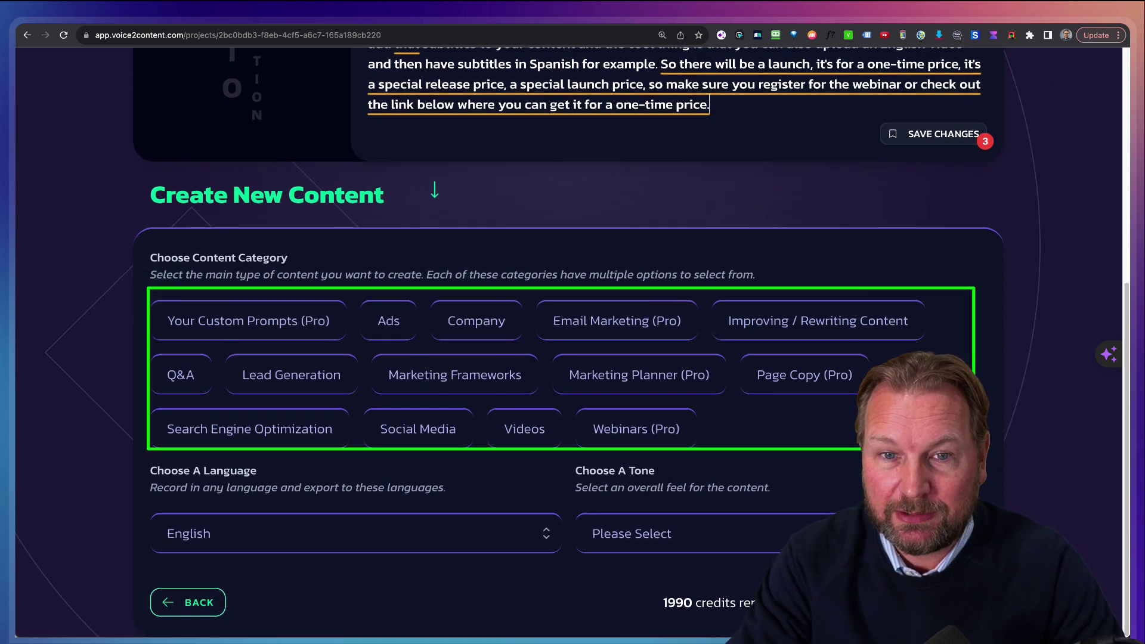
key("ctrl+alt+m")
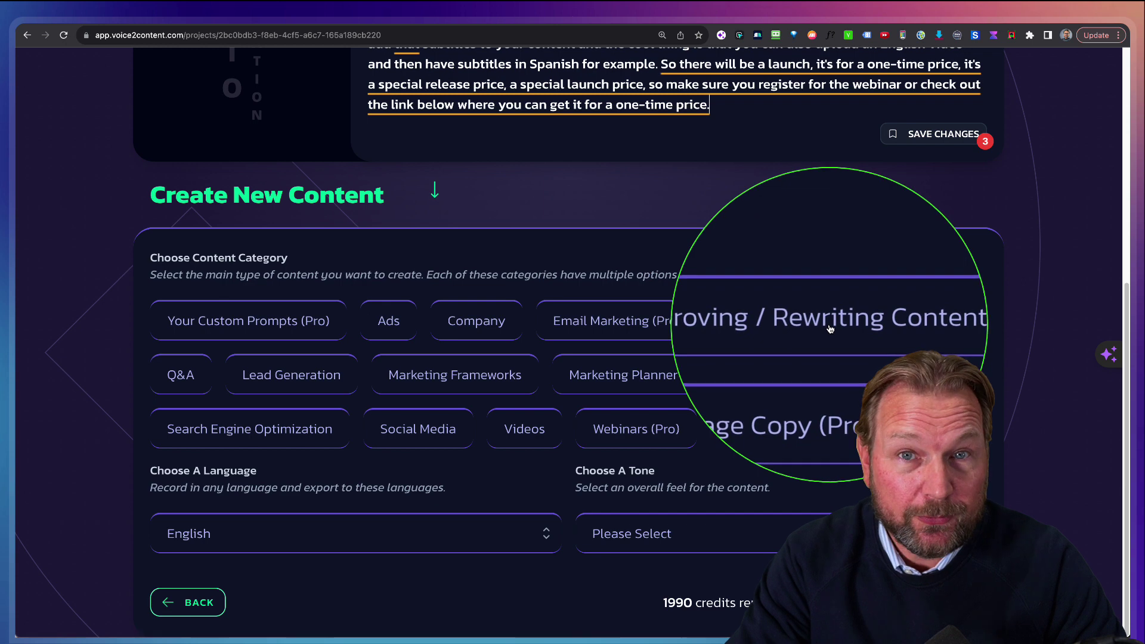
key("ctrl+alt+m")
key("ctrl+alt+m")
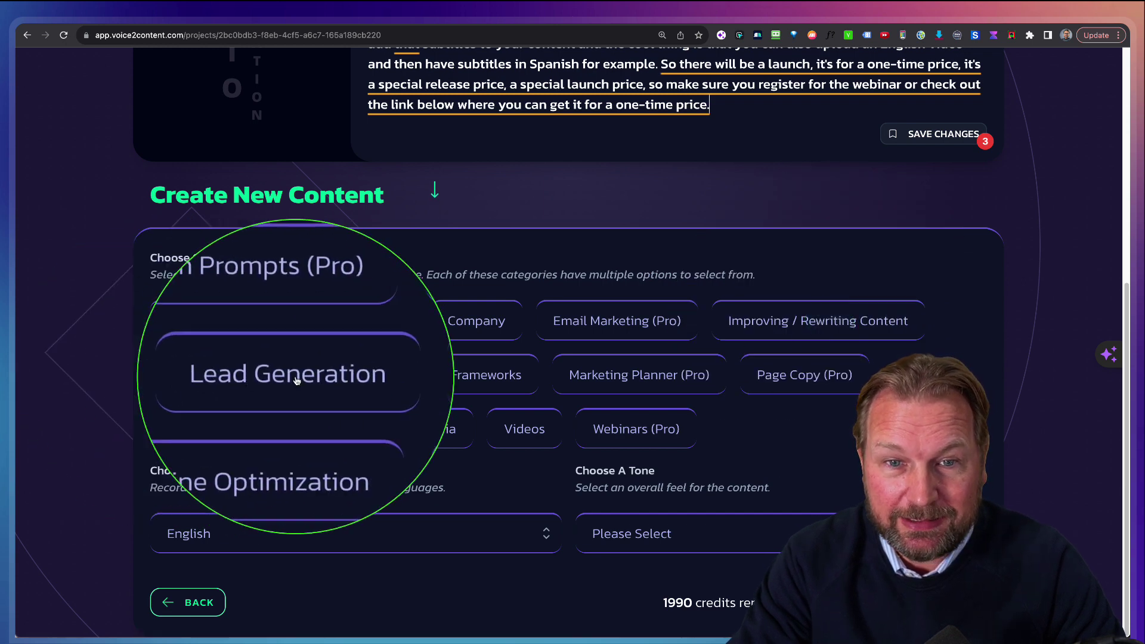
key("ctrl+alt+m")
key("ctrl+alt+m")
key("ctrl+alt+m")
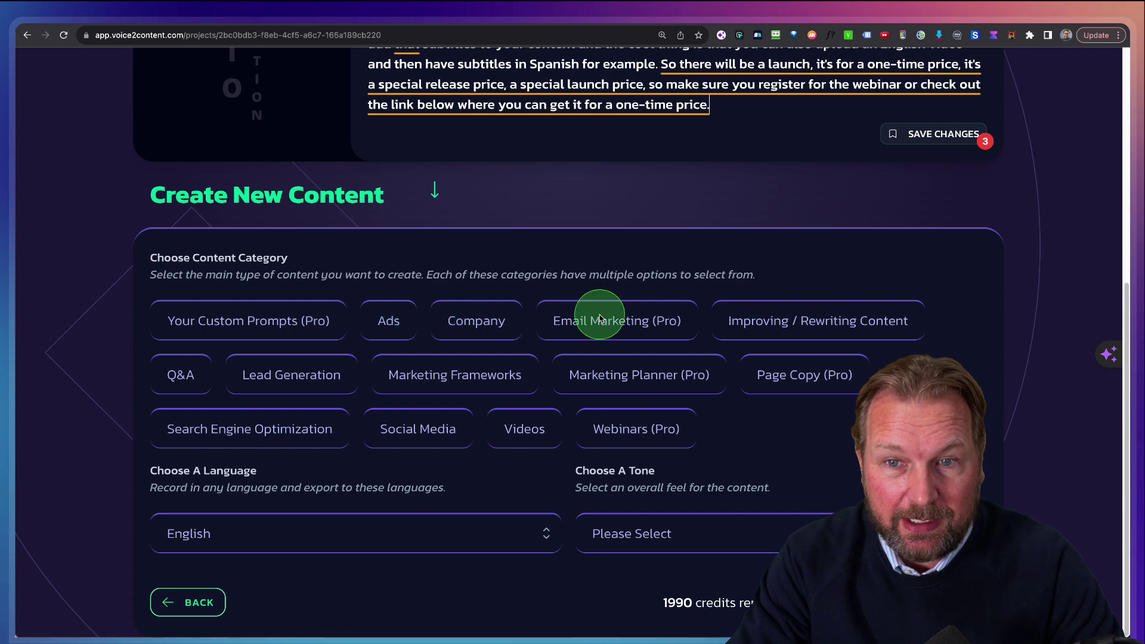
key("ctrl+alt+m")
key("ctrl+alt+m")
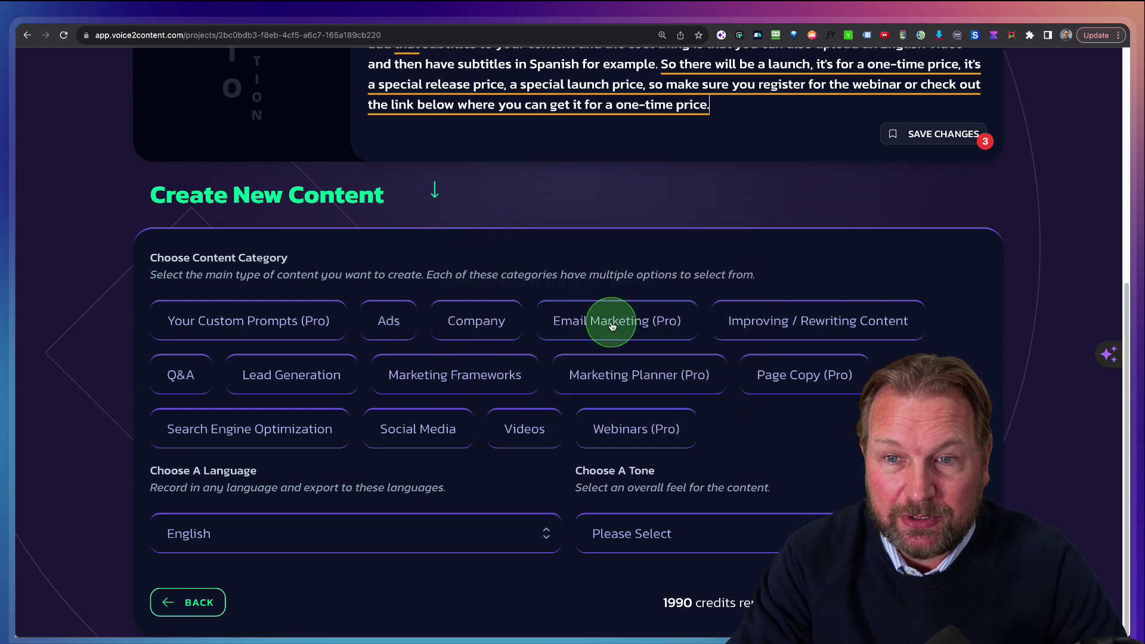
- Choose Email Marketing (Pro) as the content category
key("ctrl+alt+m")
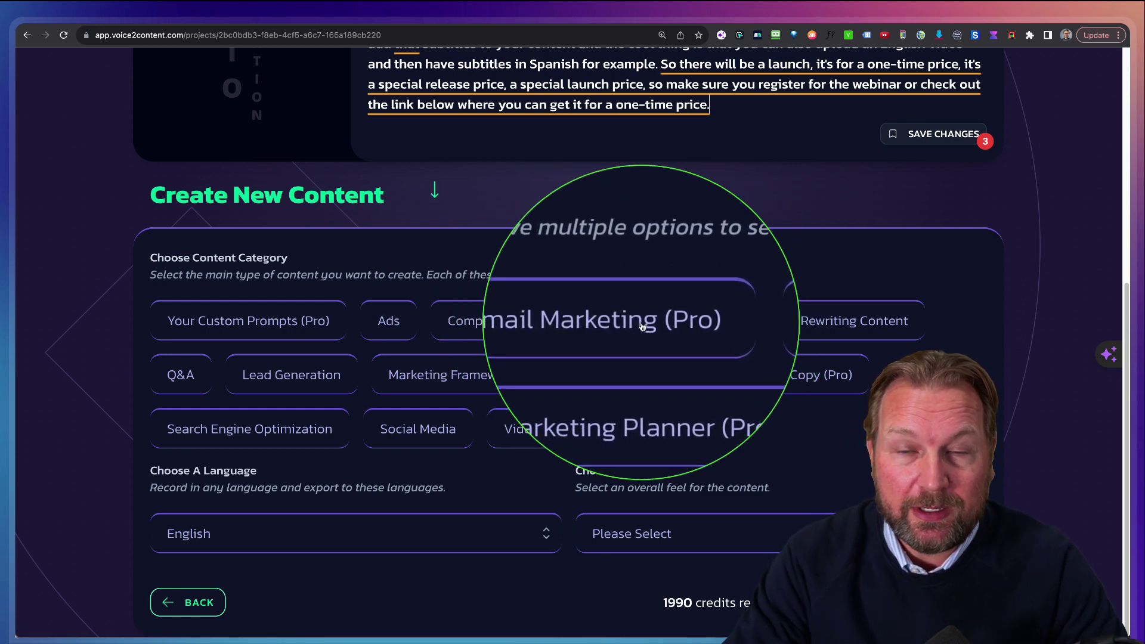
left_click(641, 325)
key("ctrl+alt+m")
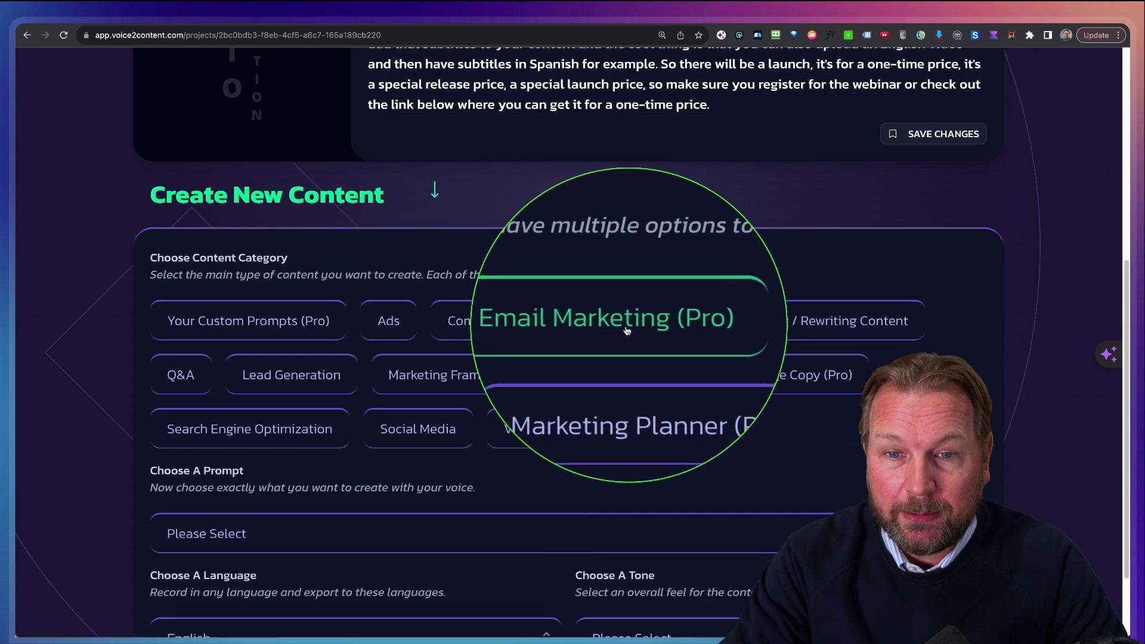
key("ctrl+alt+m")
key("ctrl+alt+m")
scroll(539, 453, "down", 2)
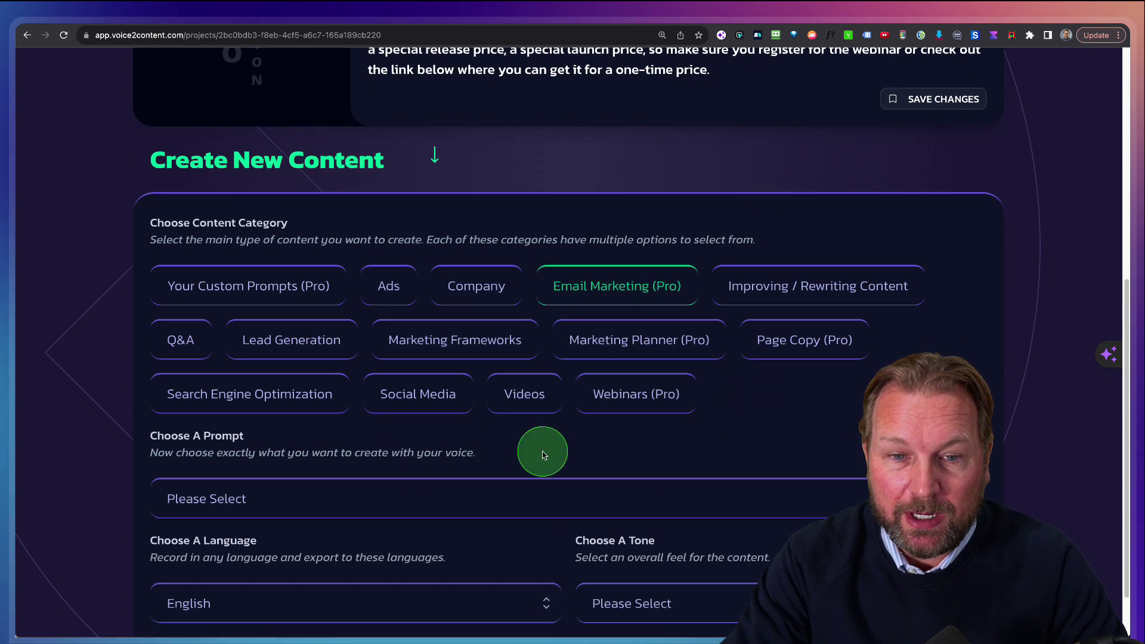
- Browse the email marketing prompts and choose New Product Announcement Email
key("ctrl+alt+m")
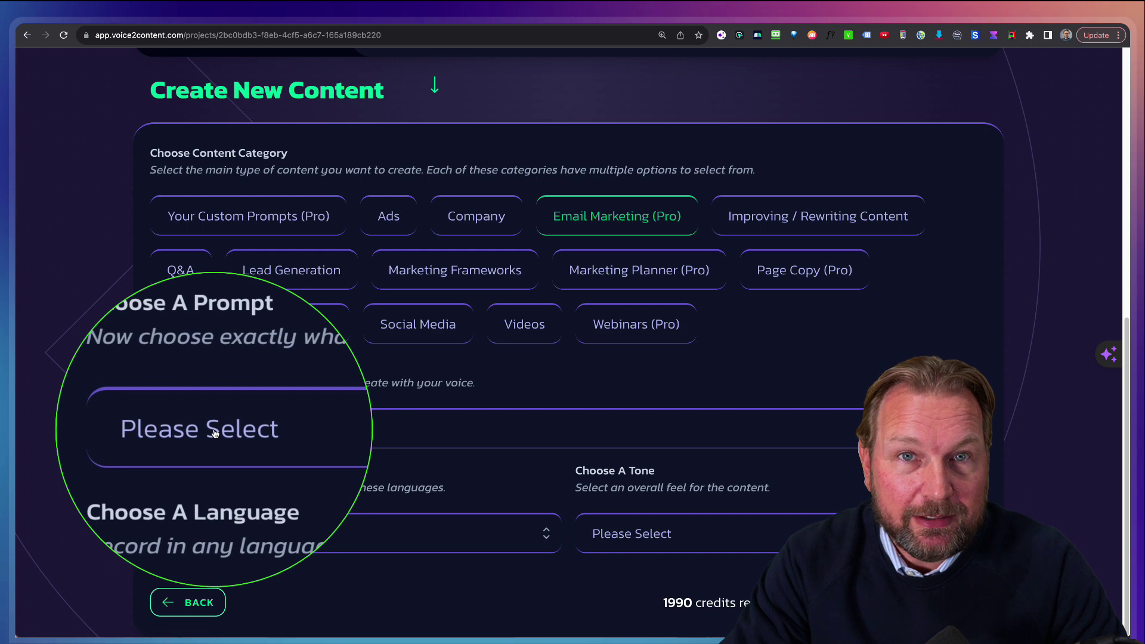
left_click(214, 433)
key("ctrl+alt+m")
scroll(257, 456, "down", 3)
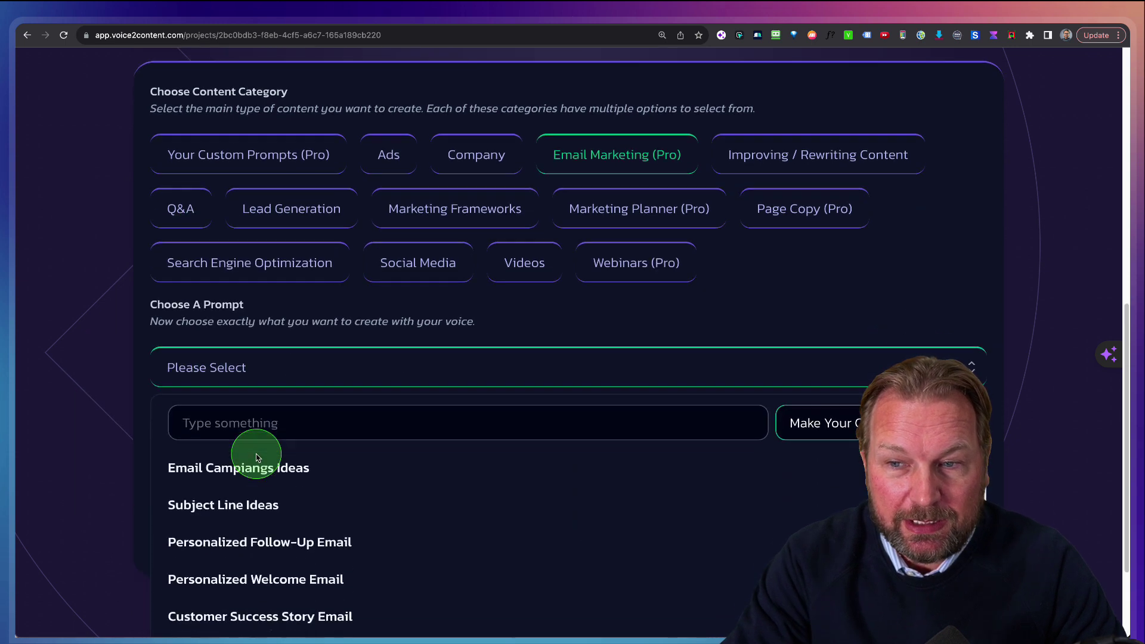
scroll(257, 456, "down", 3)
scroll(243, 411, "up", 1)
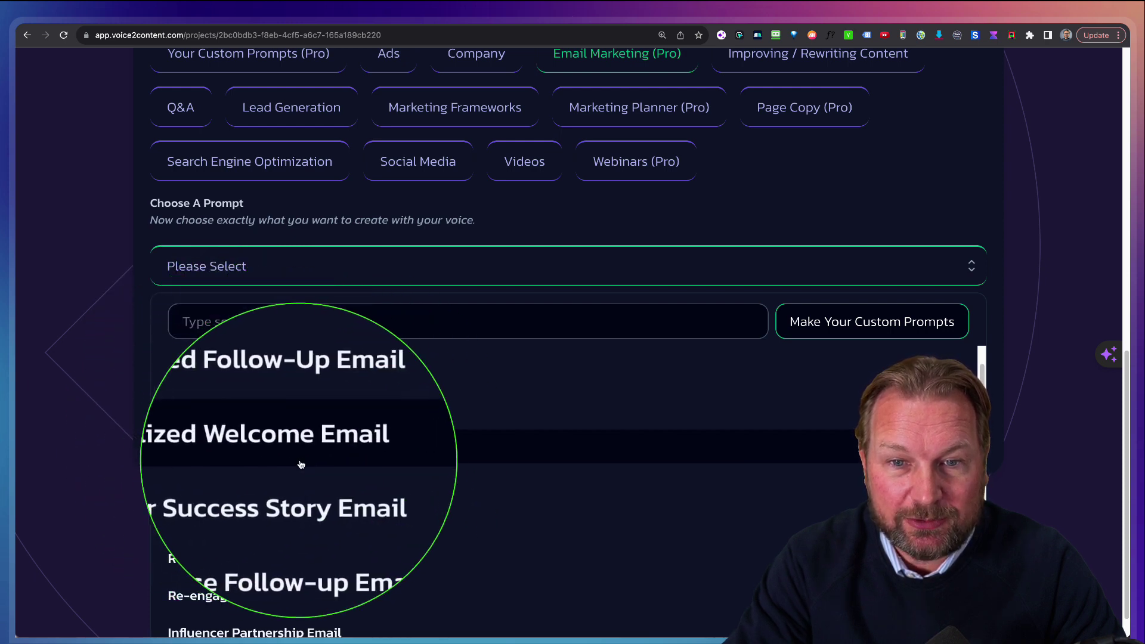
scroll(310, 496, "down", 2)
scroll(311, 496, "down", 5)
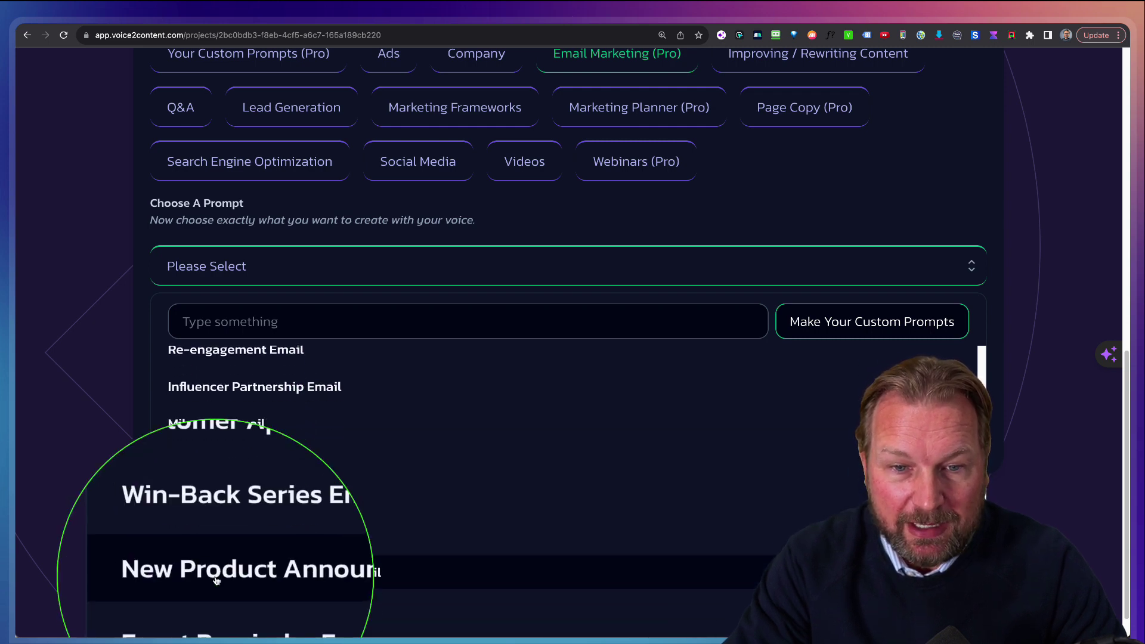
left_click(270, 576)
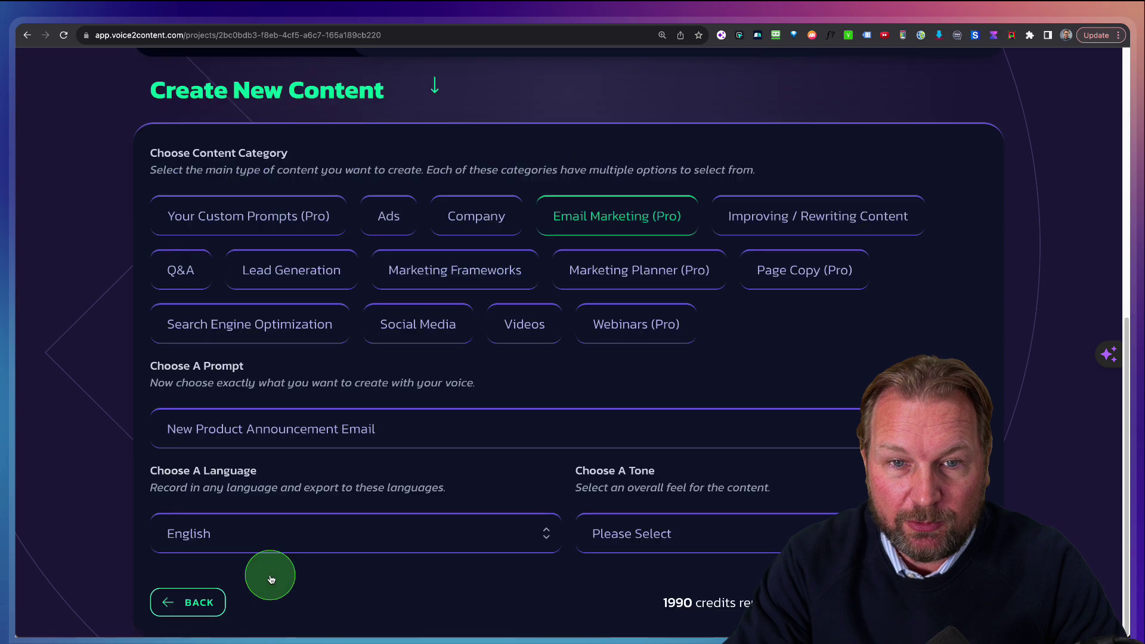
- Look through the available output languages, leaving English as the language
left_click(202, 538)
scroll(296, 601, "down", 5)
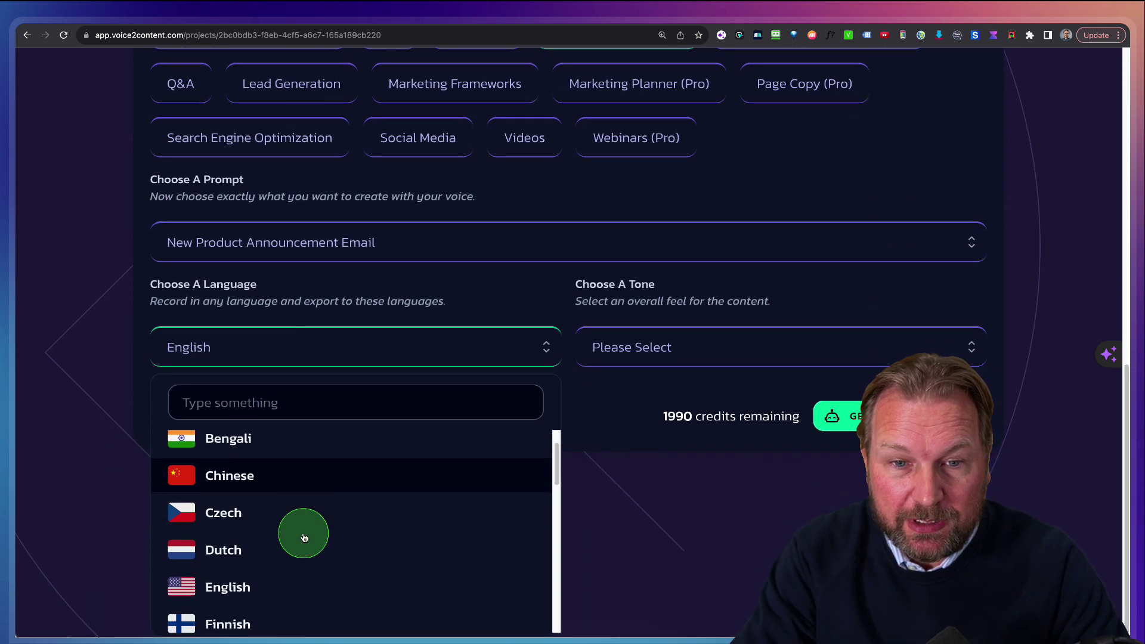
scroll(304, 529, "down", 5)
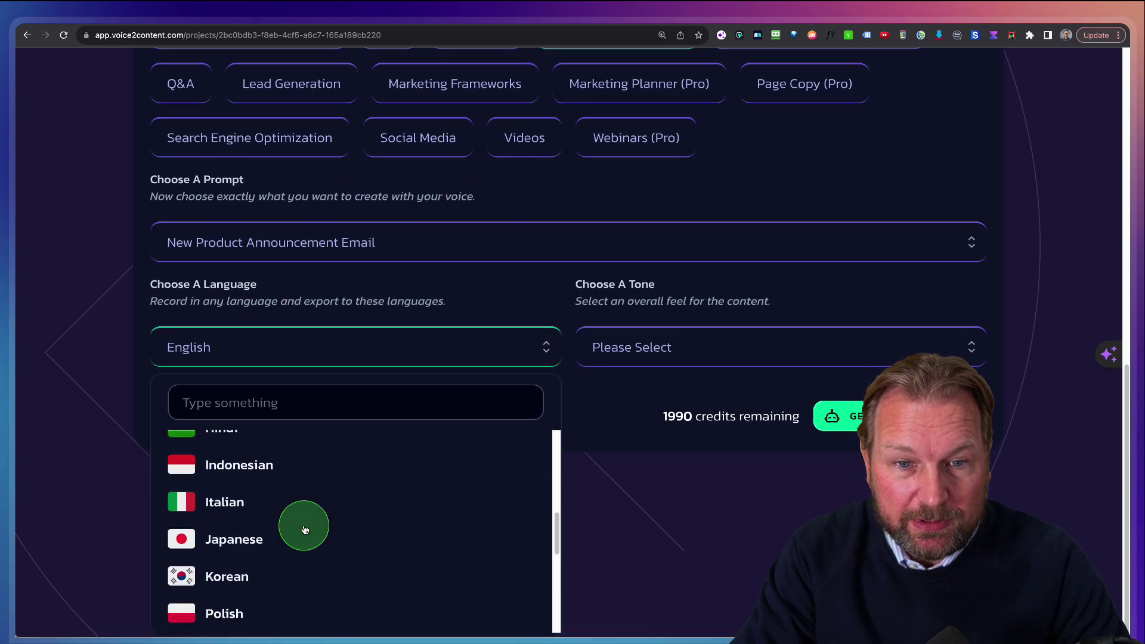
scroll(303, 528, "down", 3)
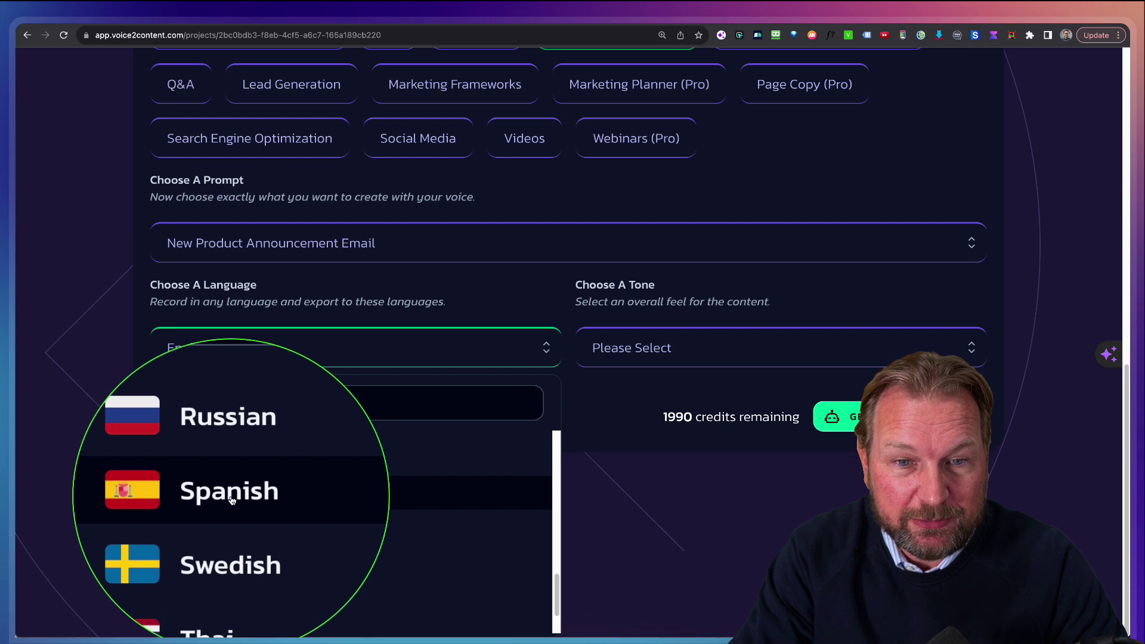
left_click(275, 498)
left_click(675, 503)
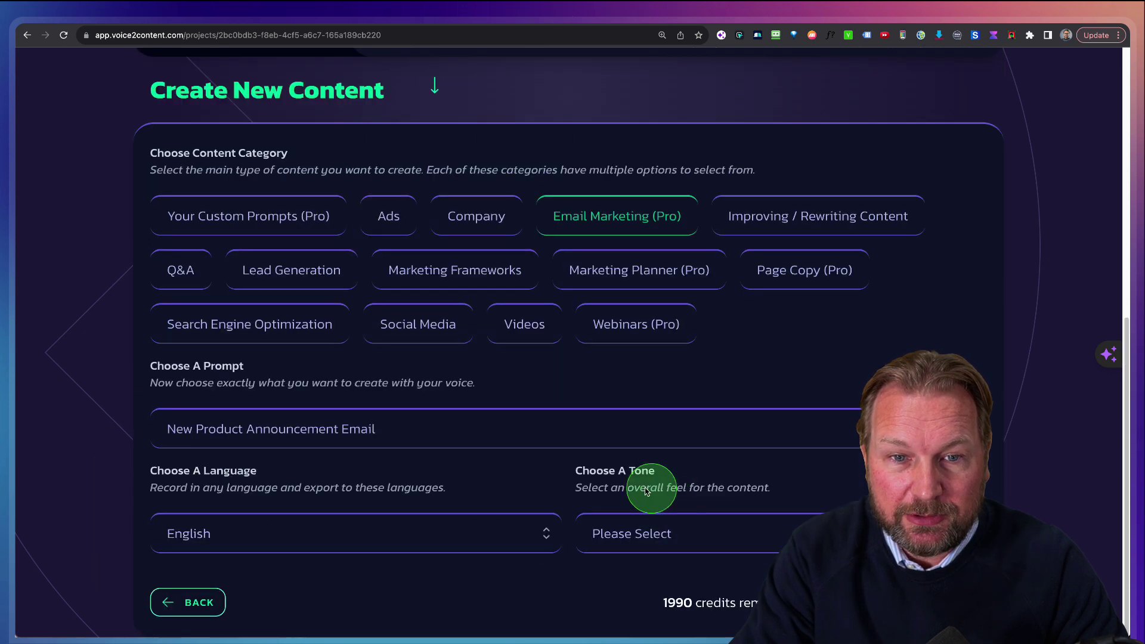
- Set the email's tone to Professional and generate the AI content
left_click(644, 536)
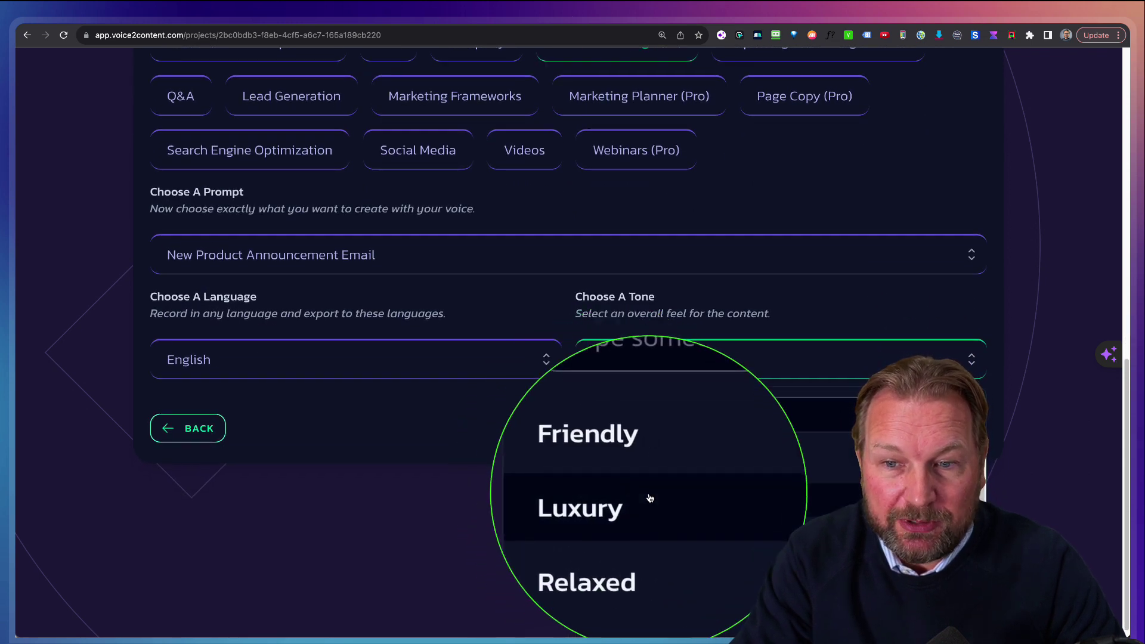
scroll(650, 505, "down", 1)
scroll(651, 505, "down", 3)
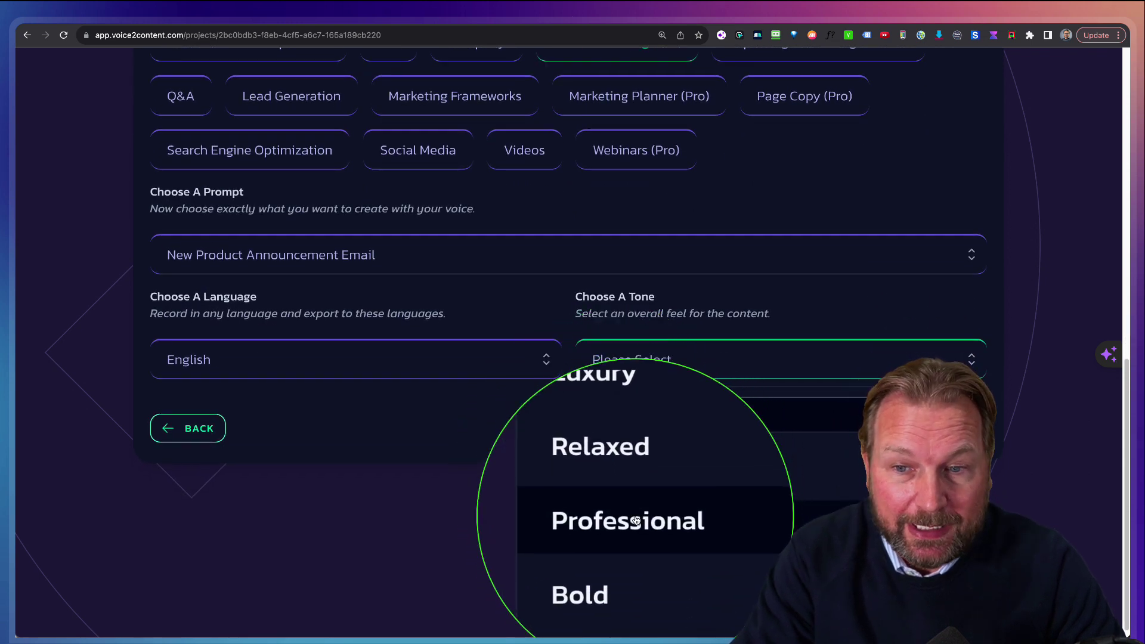
scroll(625, 535, "down", 2)
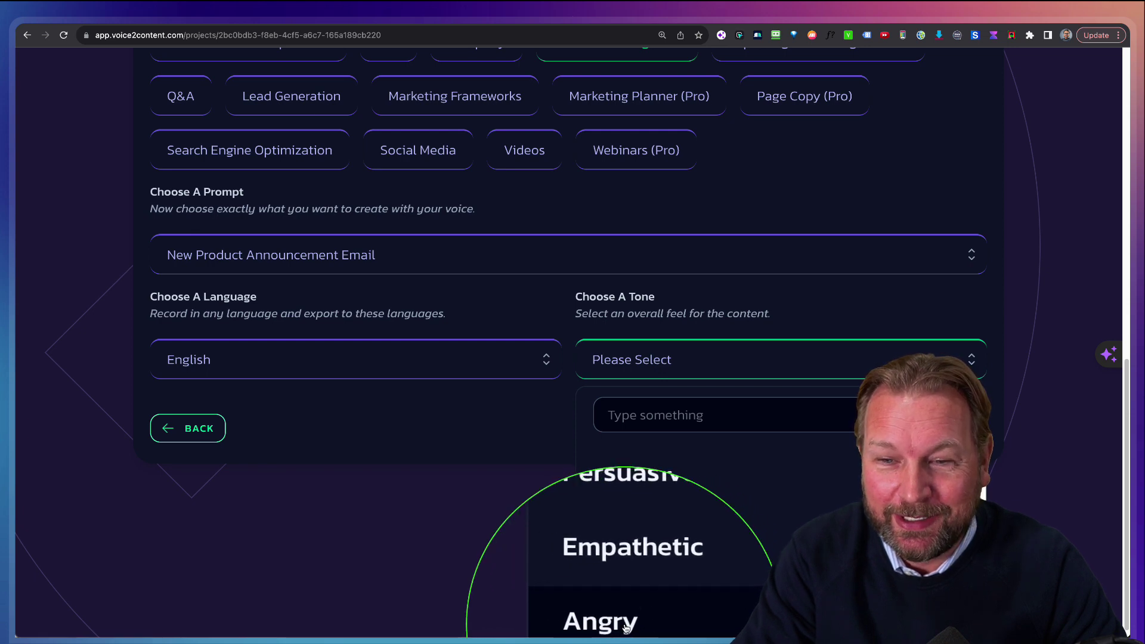
scroll(627, 532, "up", 2)
scroll(627, 532, "up", 1)
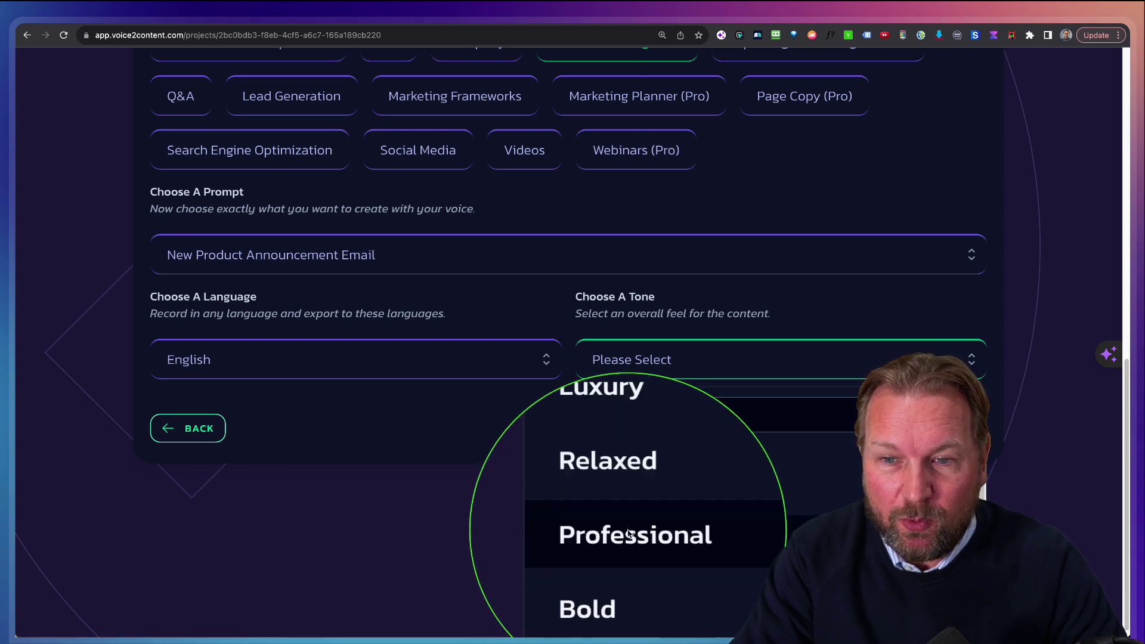
left_click(626, 535)
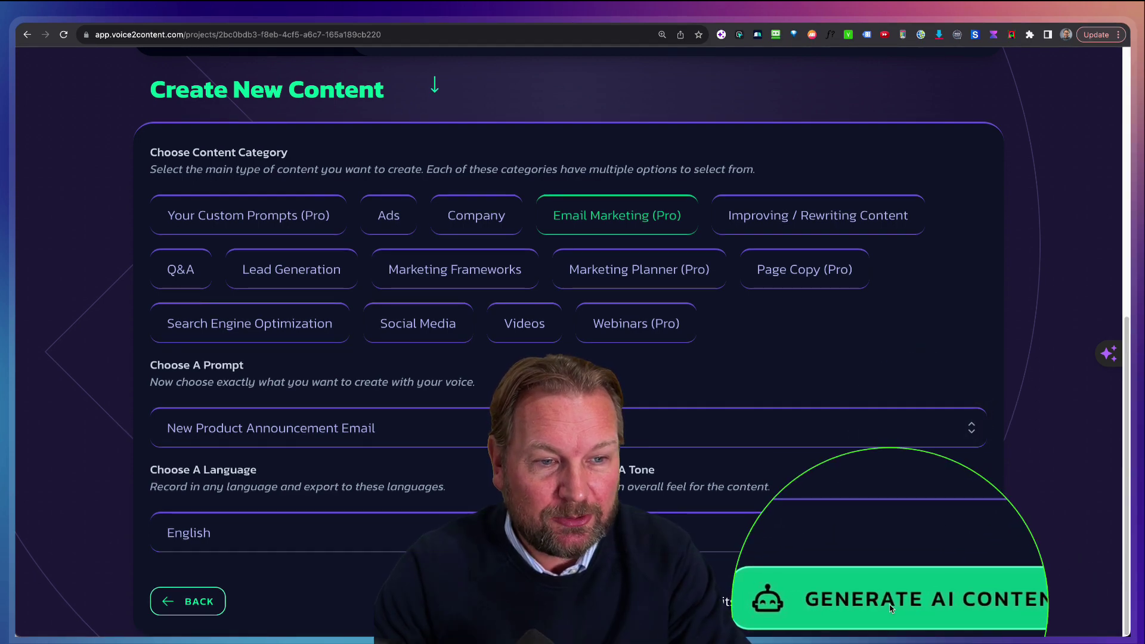
left_click(890, 607)
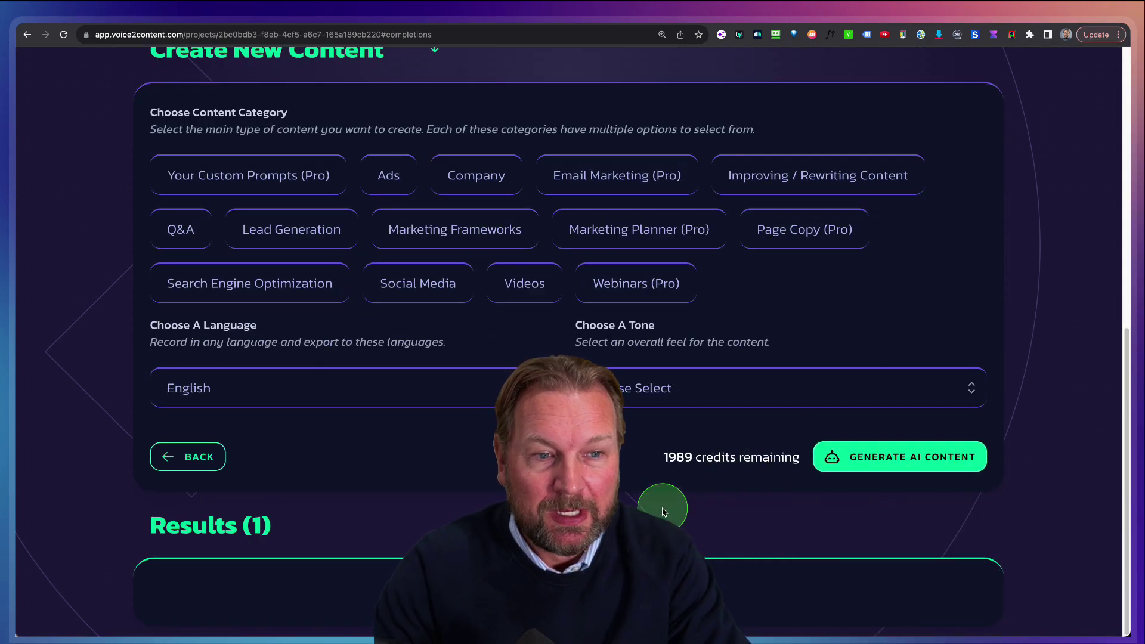
- Look back over the Redub transcript and return to the content creation options
scroll(680, 435, "up", 1)
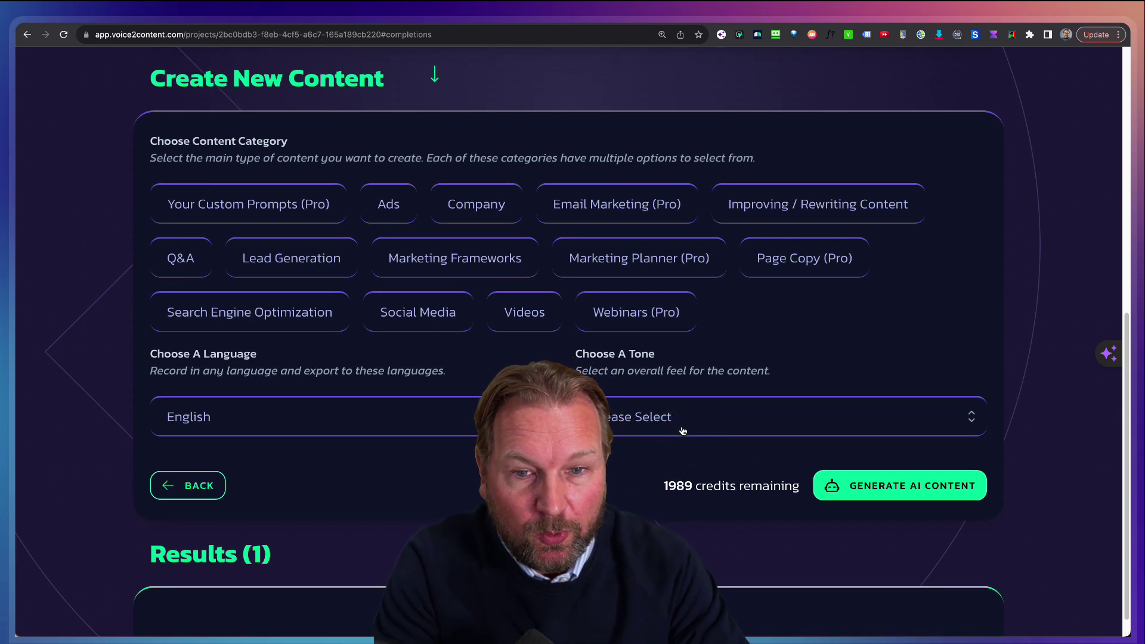
scroll(682, 430, "down", 1)
left_click(733, 312)
scroll(749, 298, "up", 4)
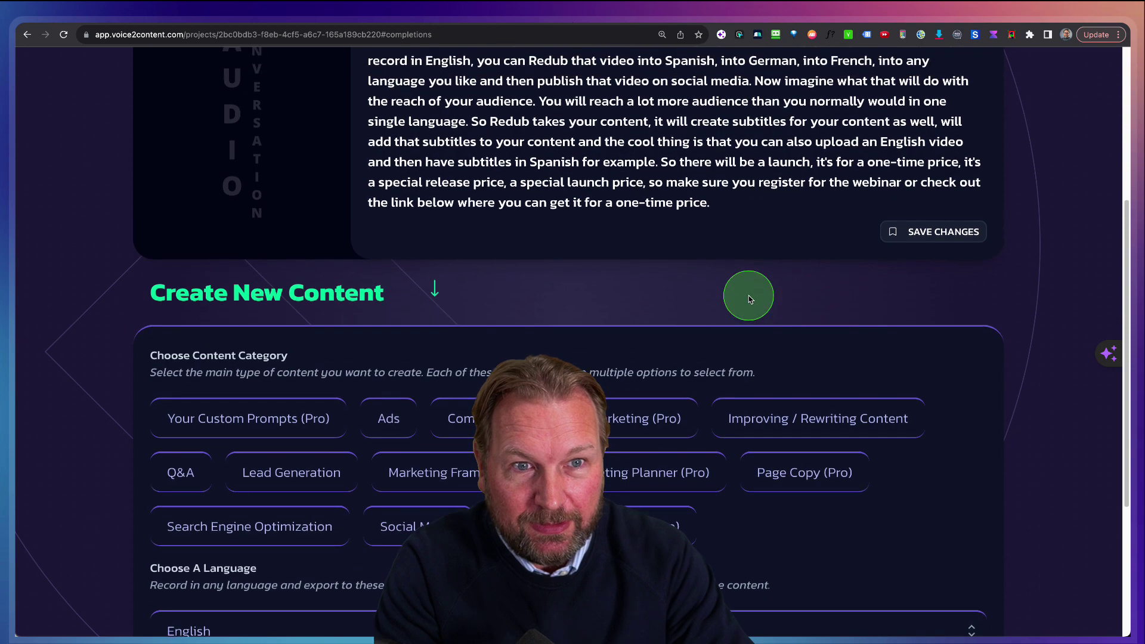
scroll(748, 295, "up", 3)
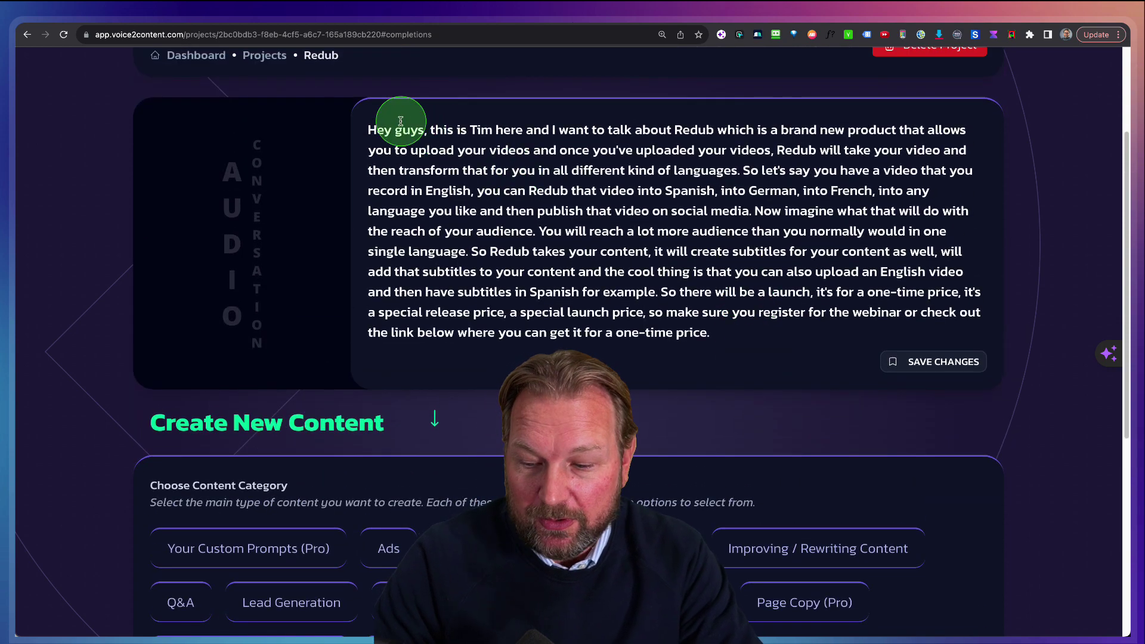
scroll(459, 179, "down", 6)
left_click(521, 307)
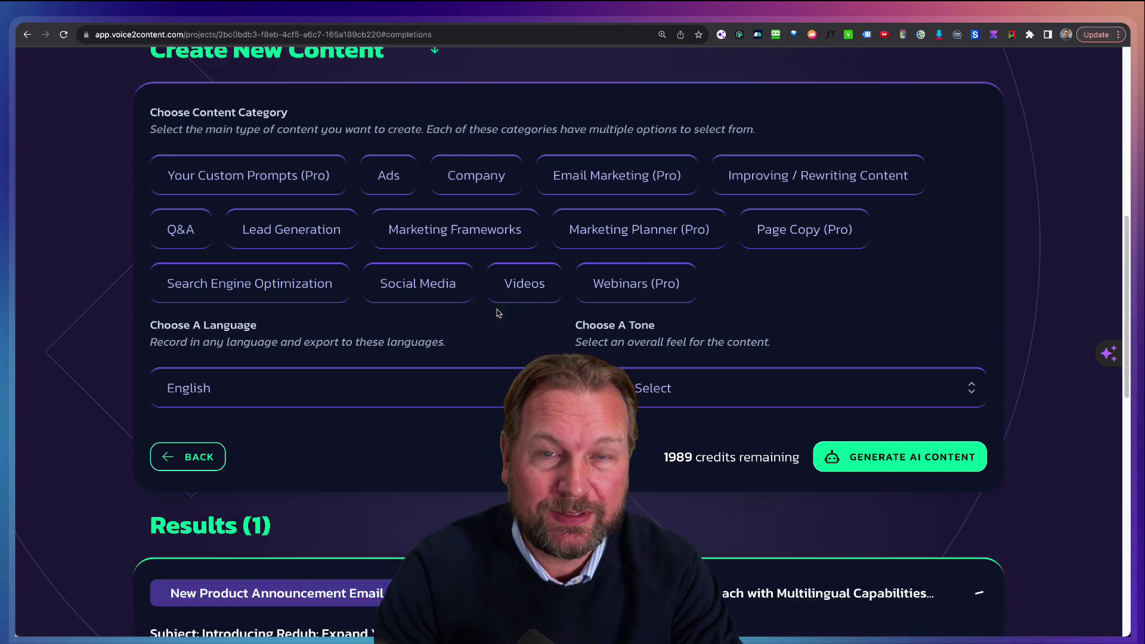
- Read through the generated New Product Announcement Email from the subject line to the sign-off
scroll(499, 313, "down", 15)
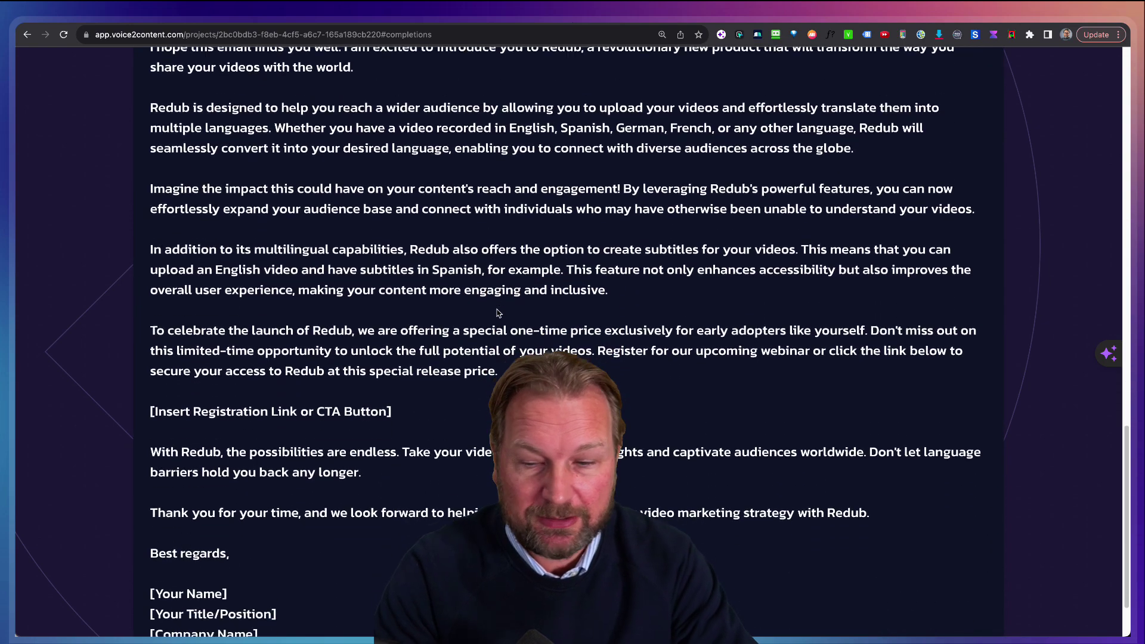
left_click(525, 323)
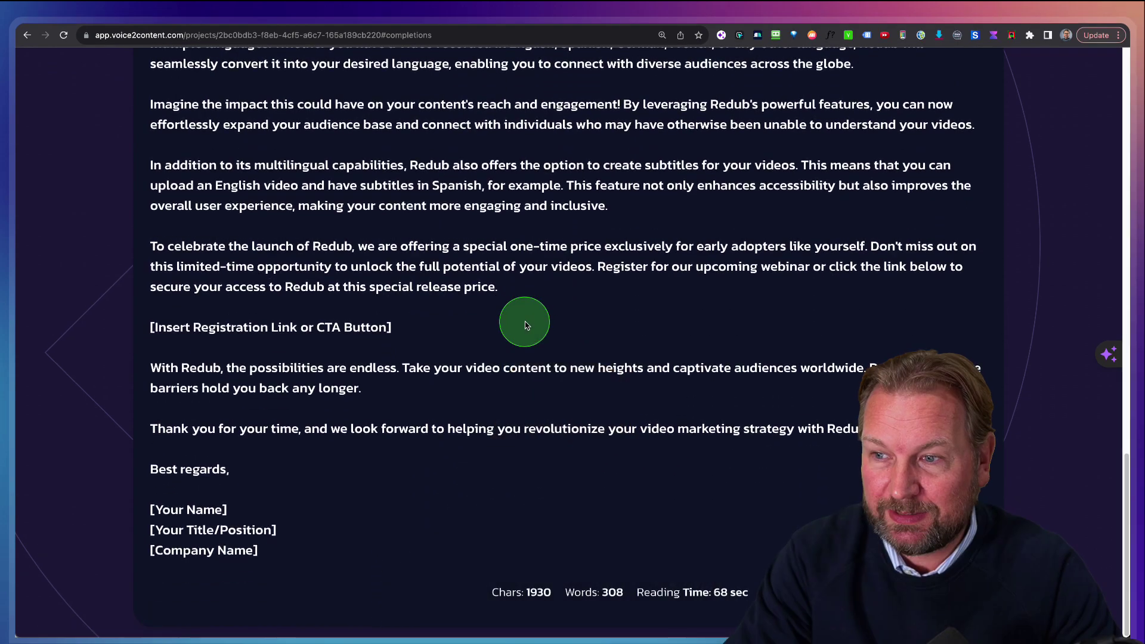
scroll(593, 358, "up", 5)
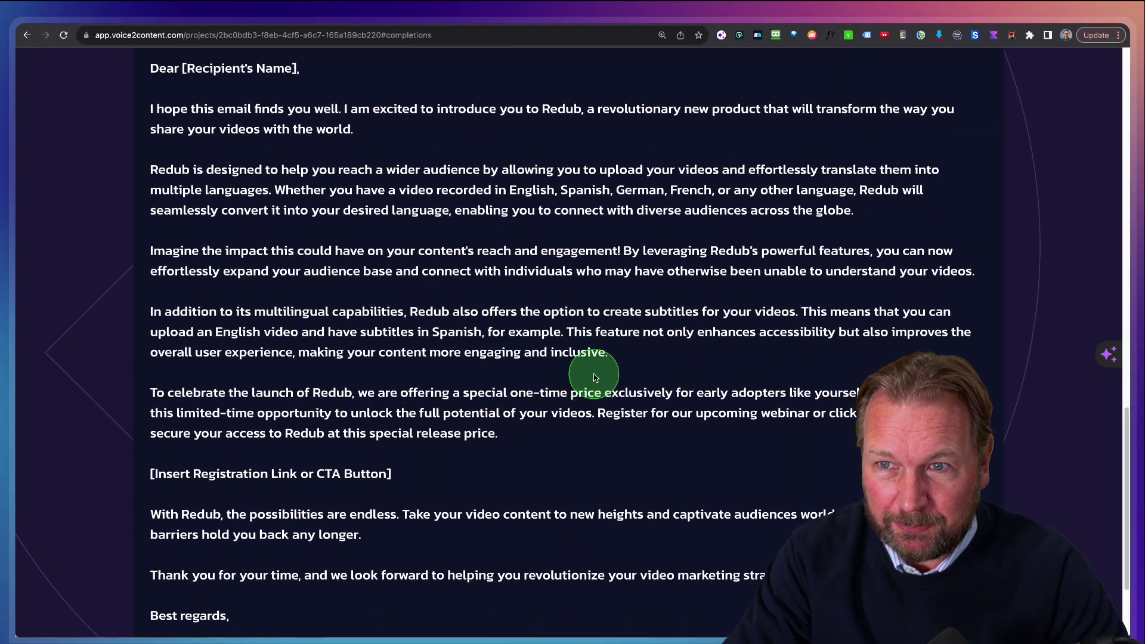
scroll(595, 376, "up", 2)
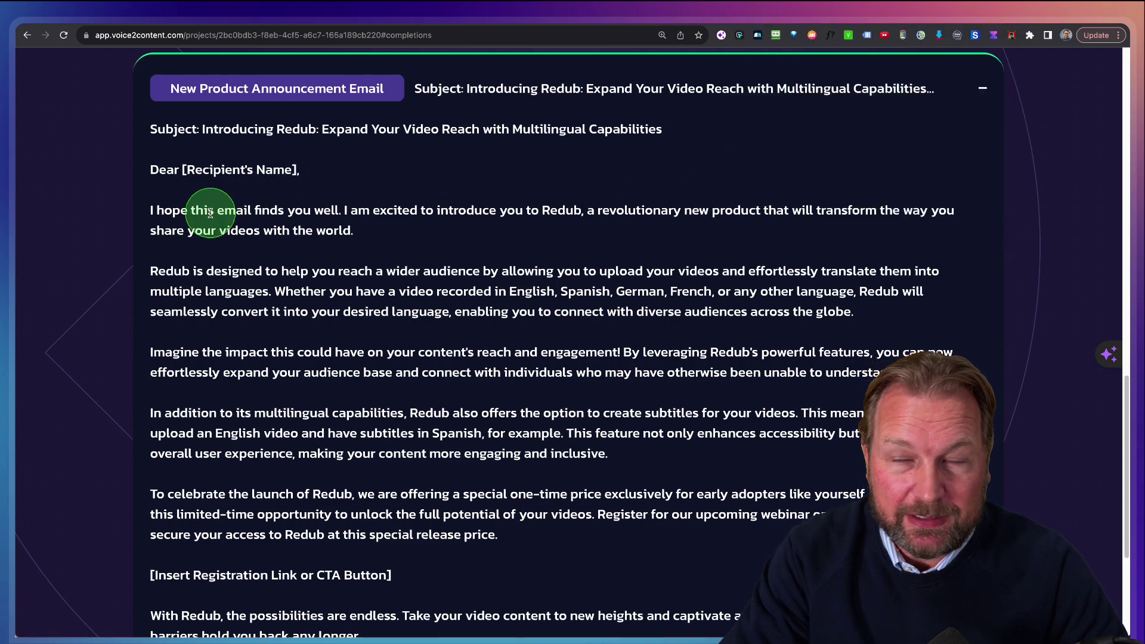
scroll(209, 213, "down", 2)
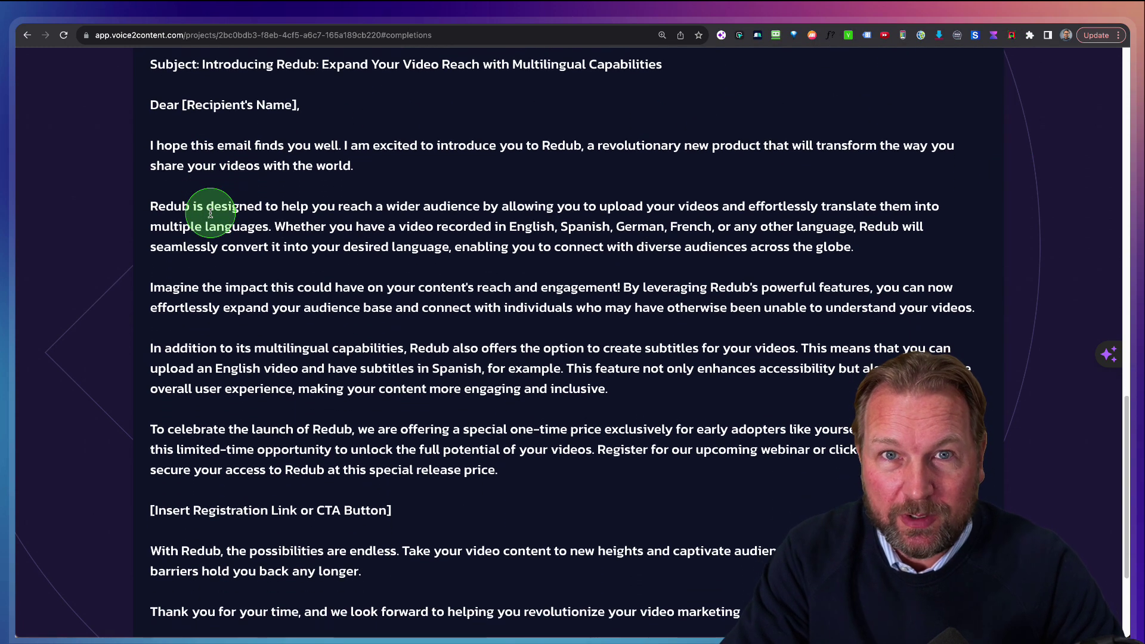
scroll(210, 213, "down", 1)
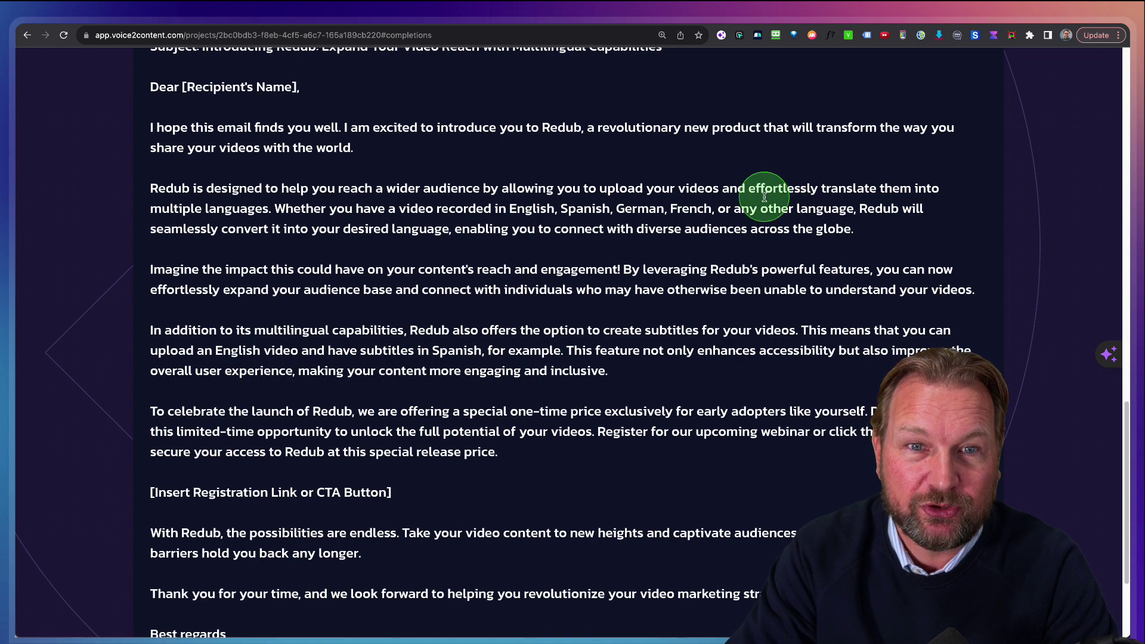
scroll(760, 198, "down", 3)
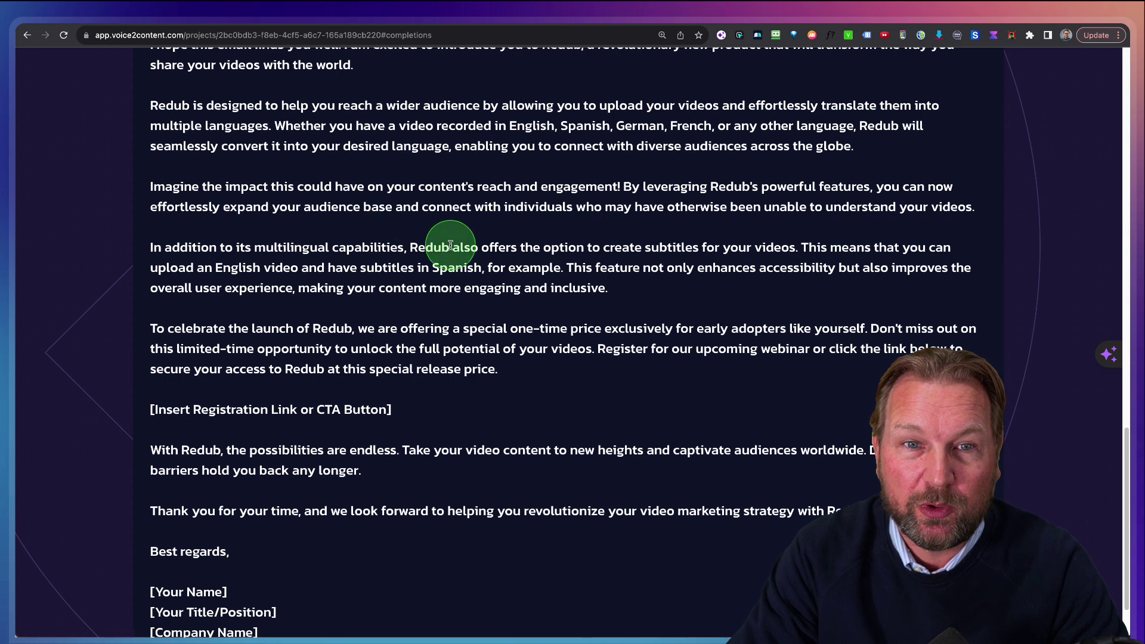
scroll(451, 246, "down", 1)
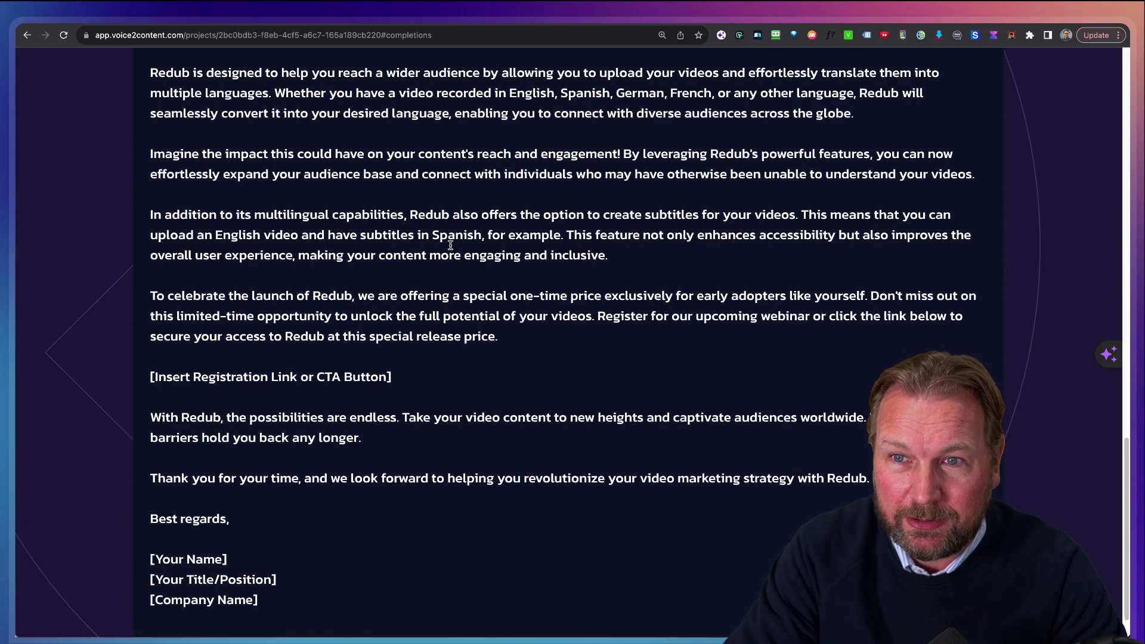
scroll(450, 245, "down", 1)
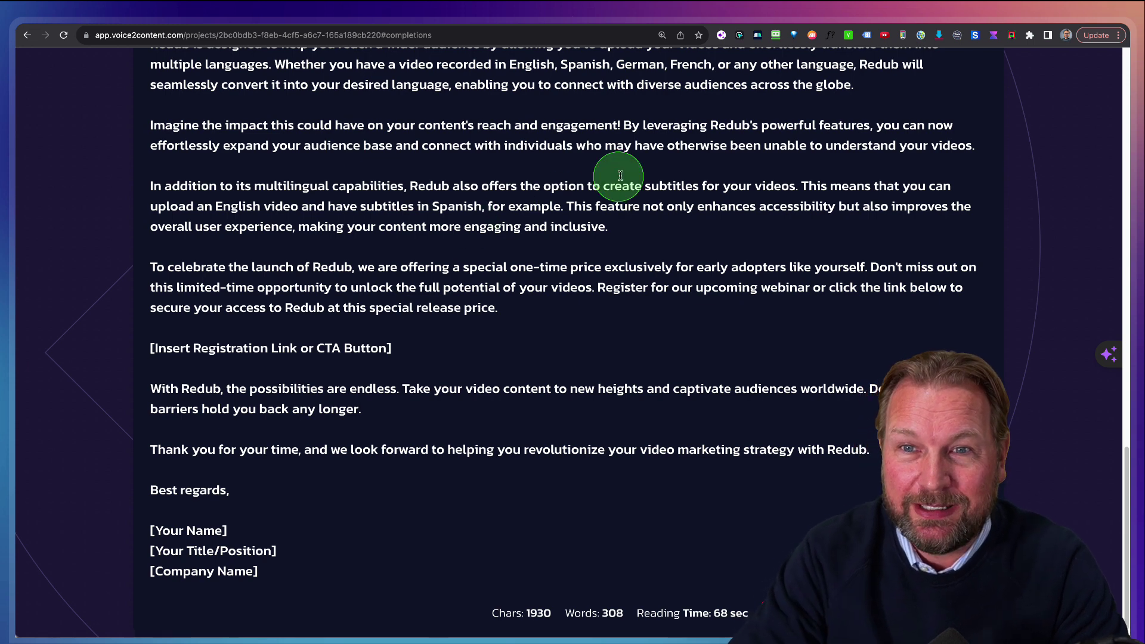
scroll(646, 175, "down", 1)
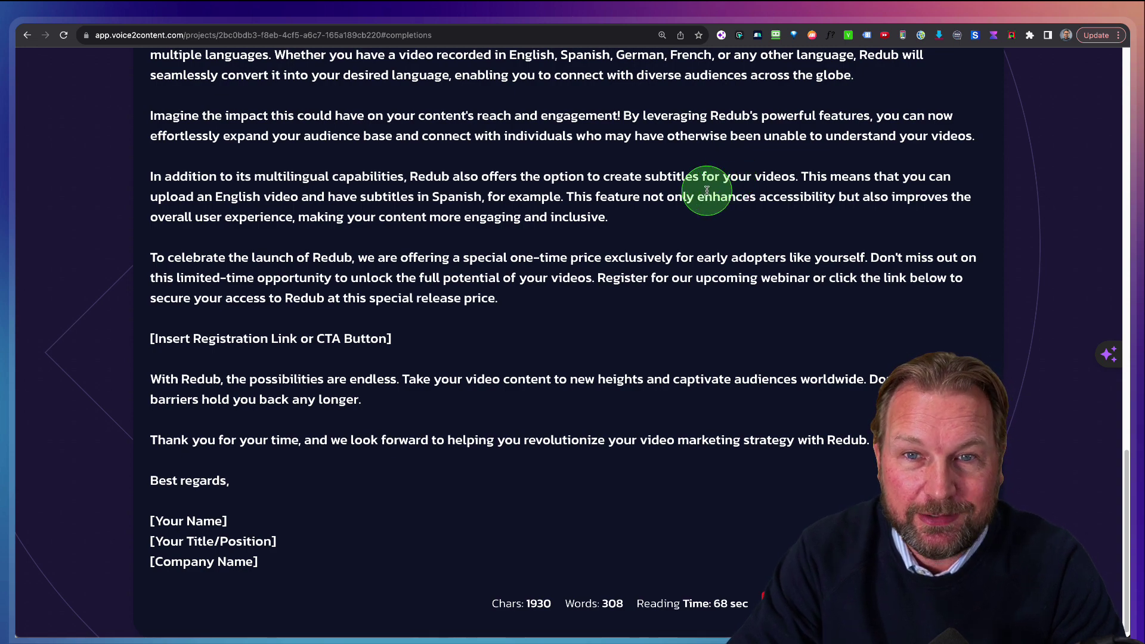
scroll(707, 190, "down", 1)
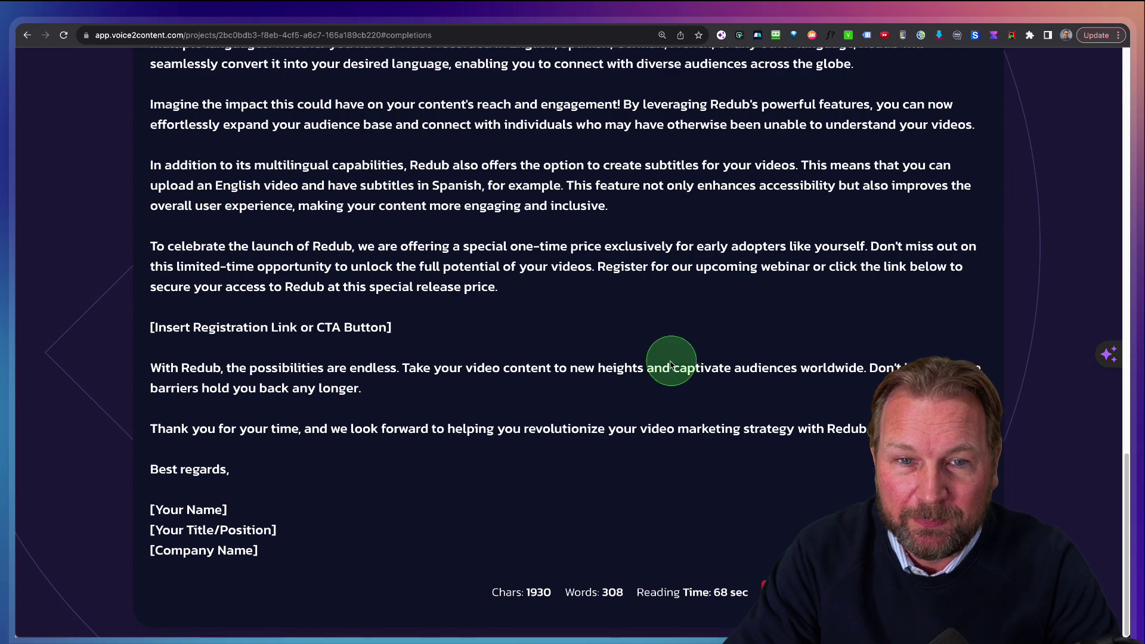
scroll(364, 411, "up", 5)
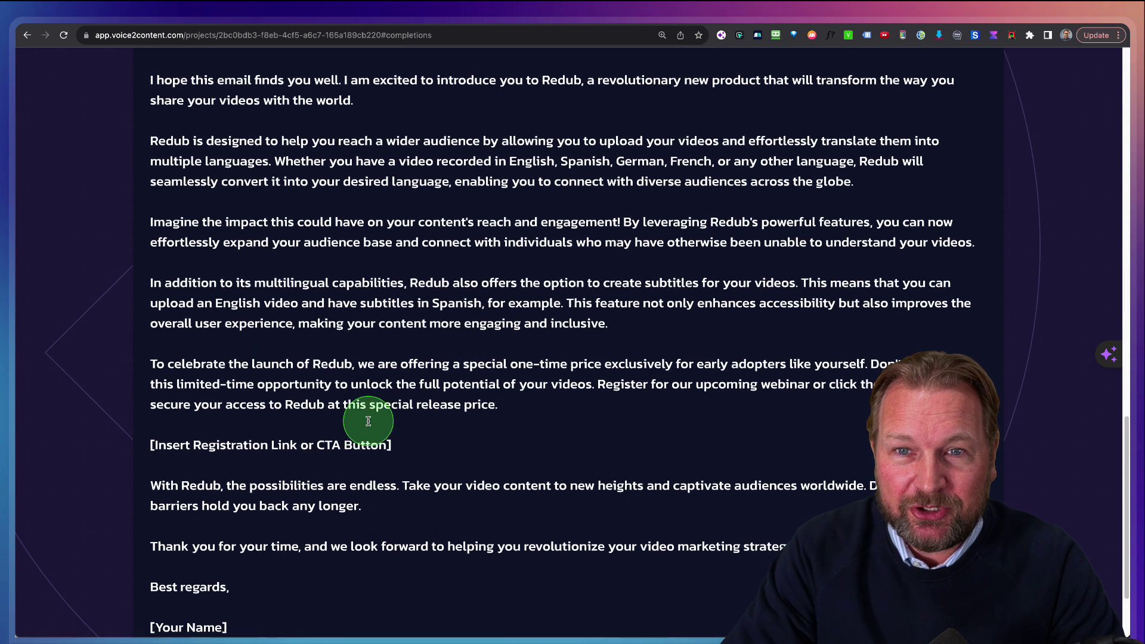
scroll(368, 420, "up", 1)
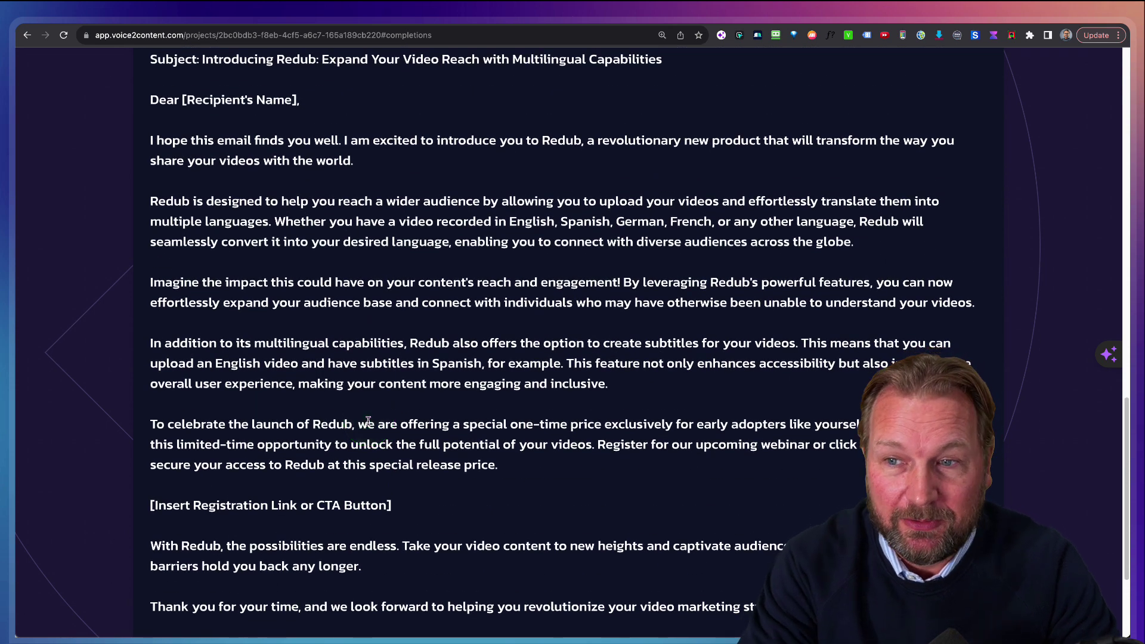
scroll(368, 420, "down", 6)
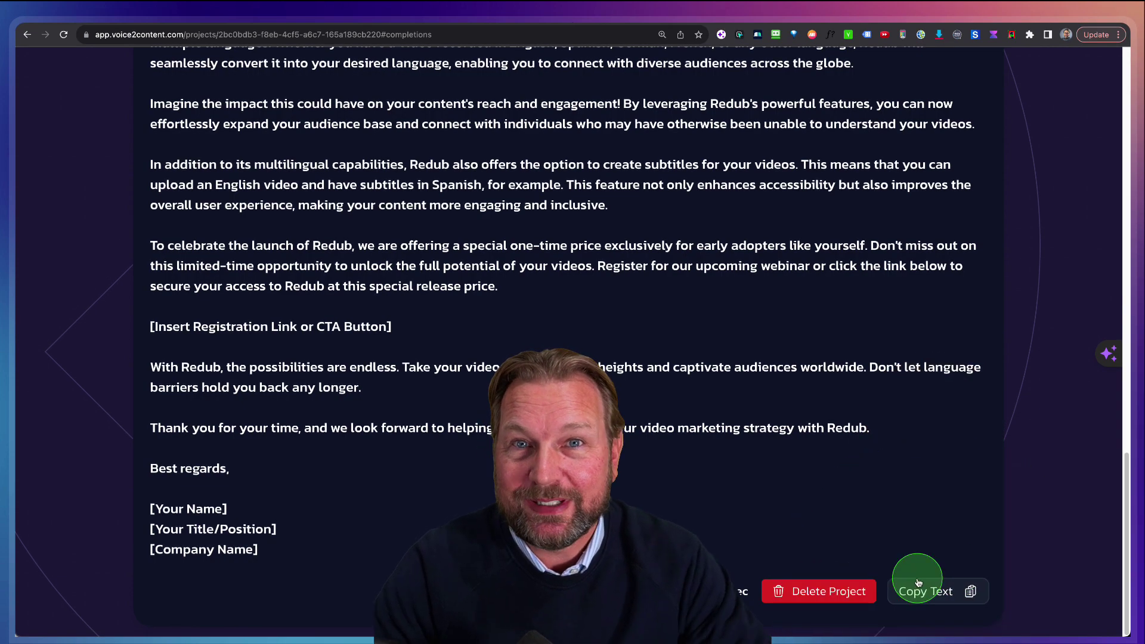
- Collapse the New Product Announcement Email in the results list
scroll(864, 511, "up", 15)
scroll(863, 511, "down", 3)
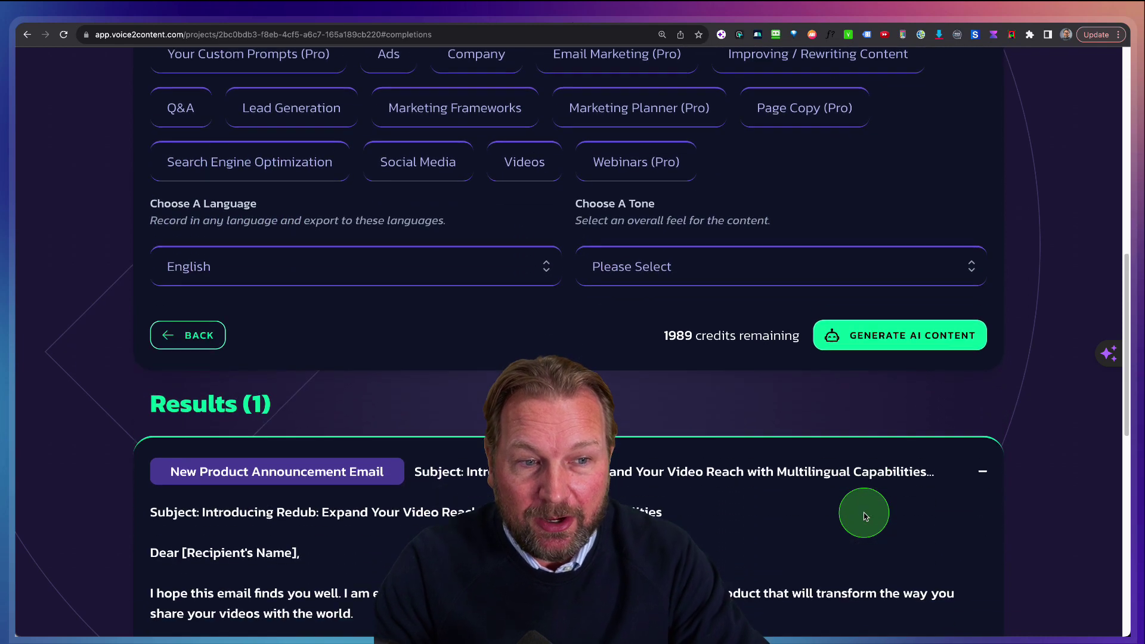
left_click(980, 458)
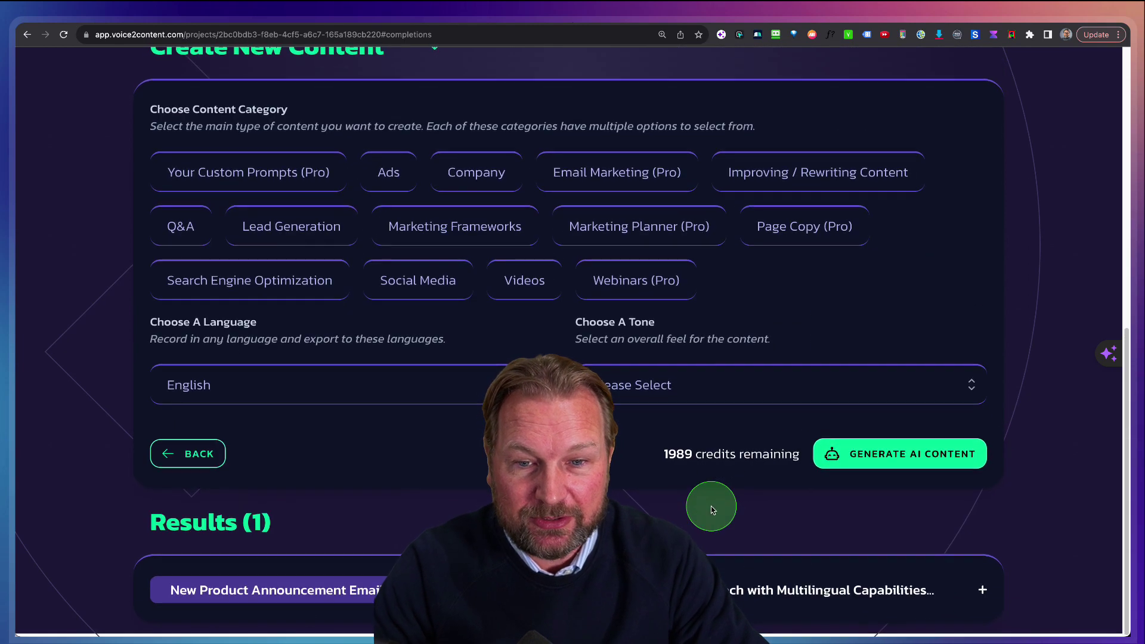
left_click_drag(133, 548, 567, 631)
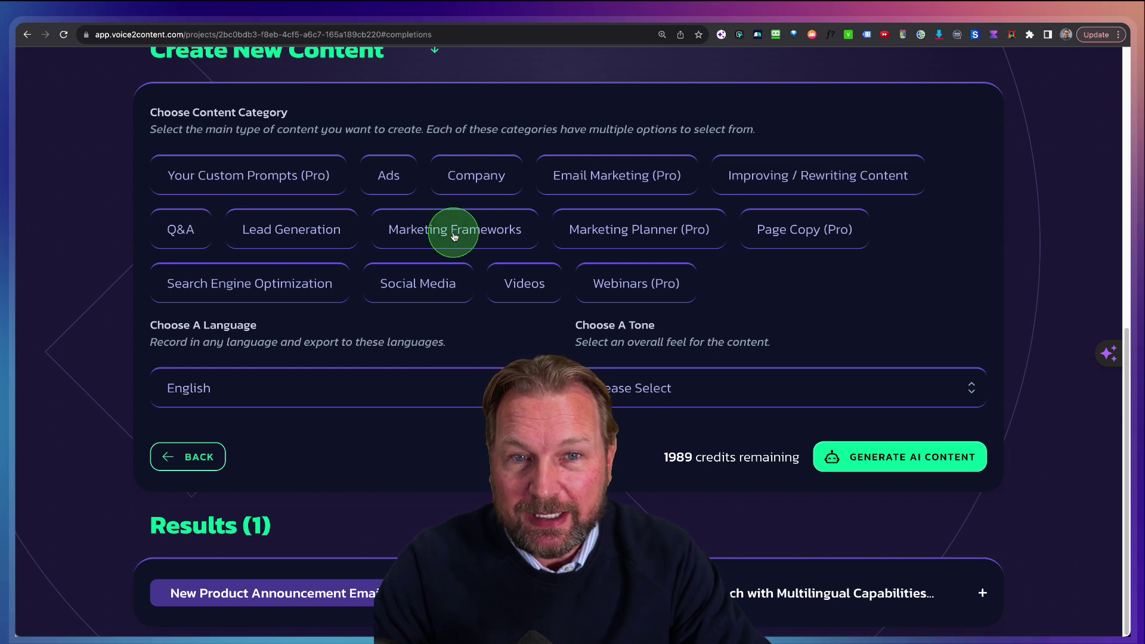
- Choose the Ads category with the Ad Copy prompt and generate the AI content from the transcript
left_click(386, 176)
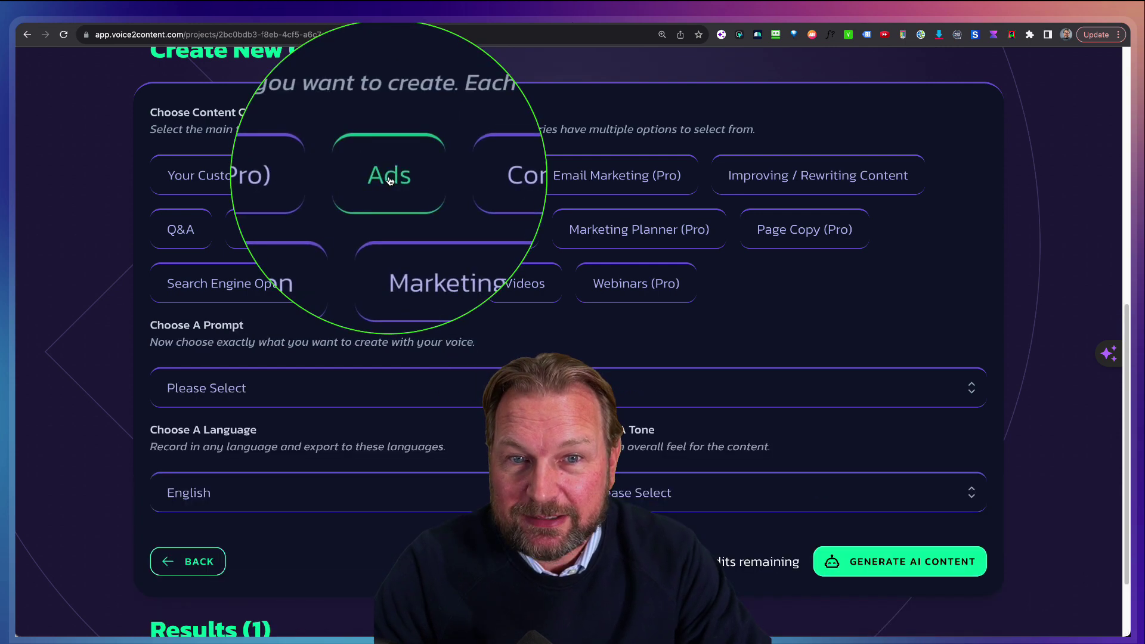
scroll(370, 340, "down", 2)
left_click(317, 282)
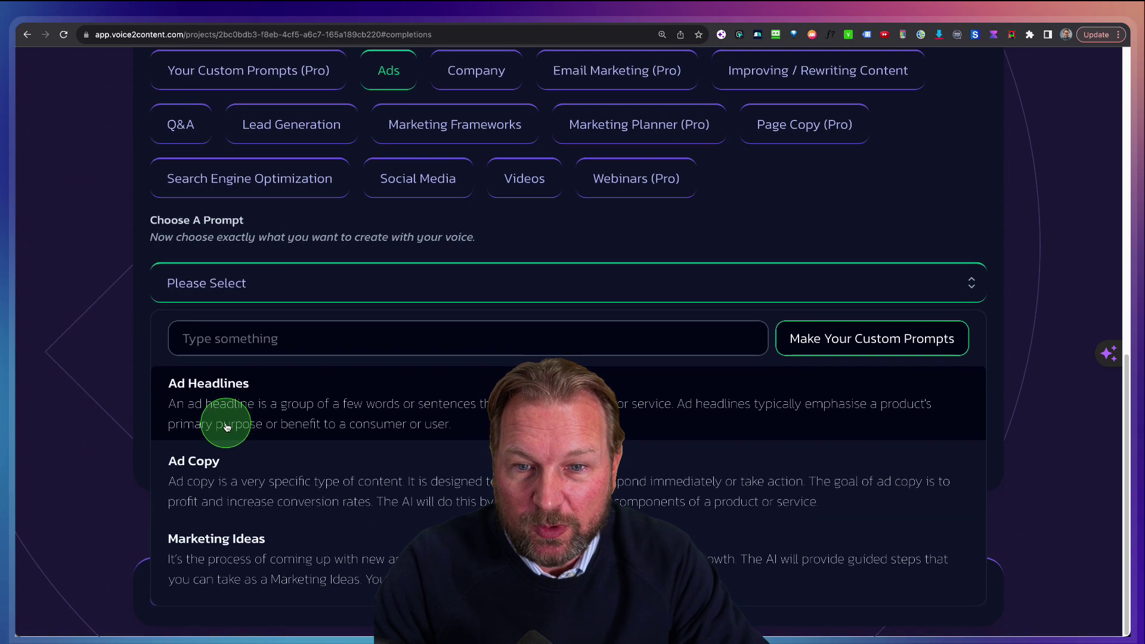
left_click(201, 481)
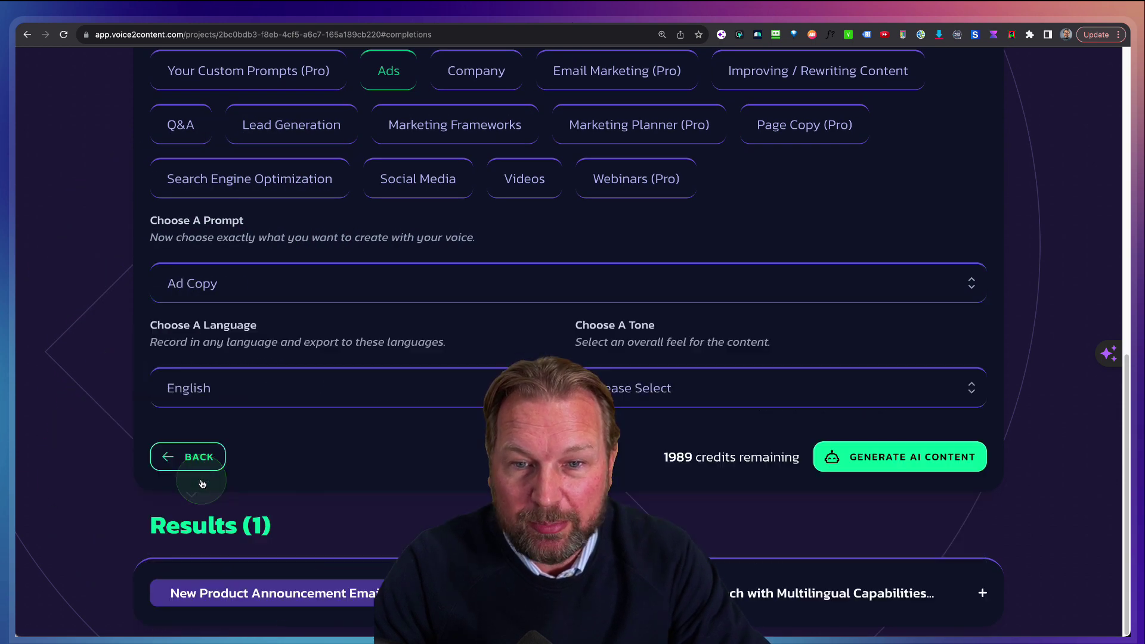
left_click(902, 458)
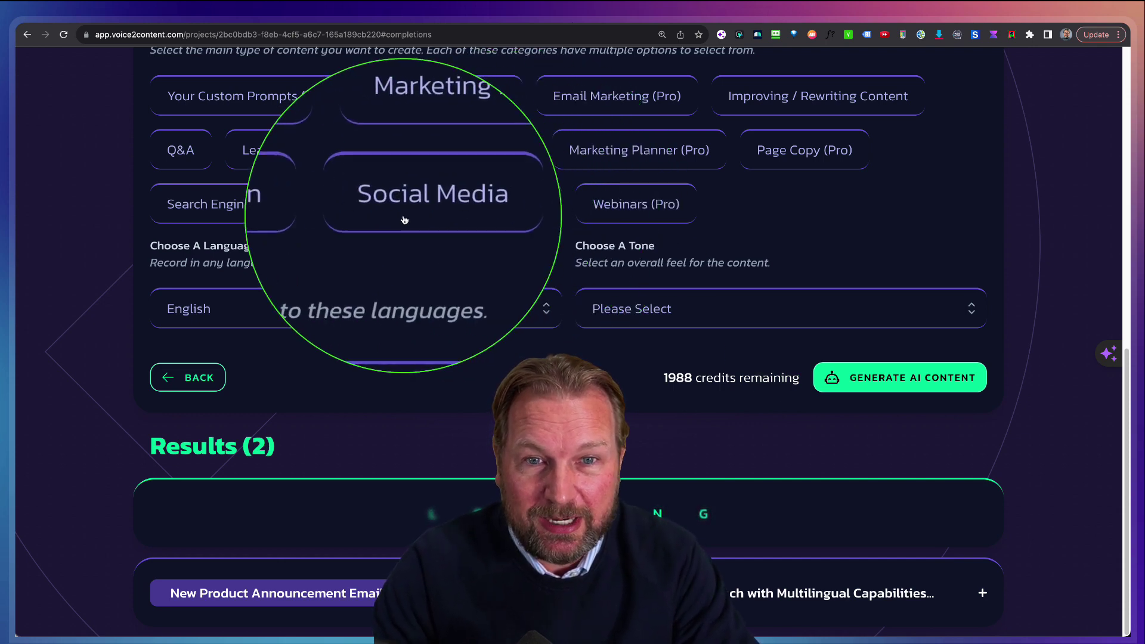
- Choose the Social Media category with the Facebook Post prompt and generate the AI content from the transcript
left_click(420, 210)
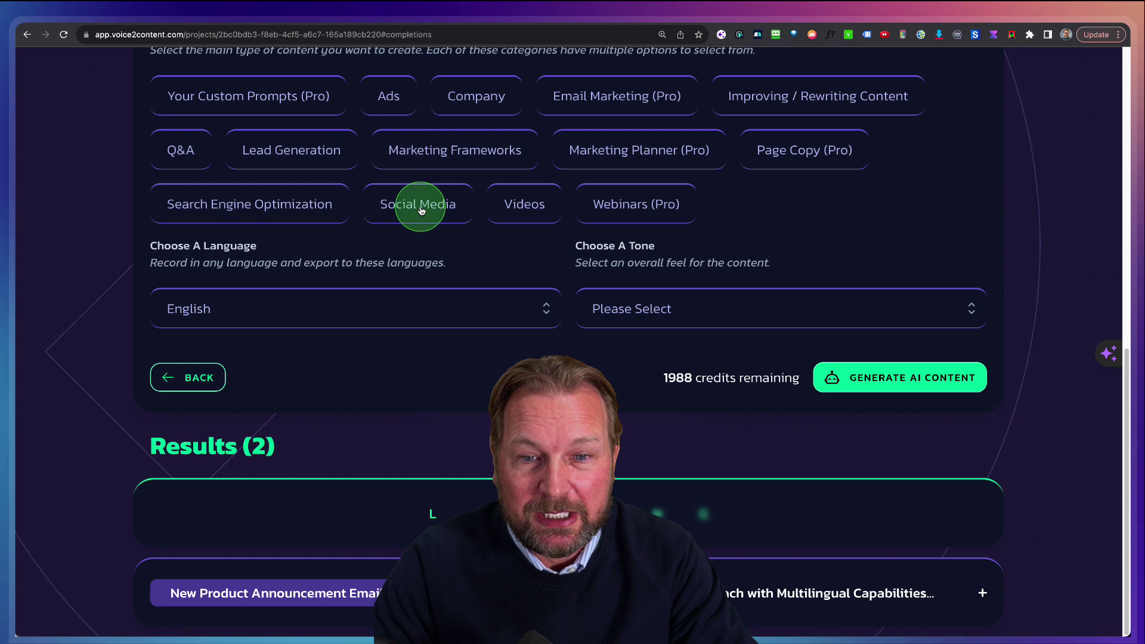
scroll(378, 306, "down", 3)
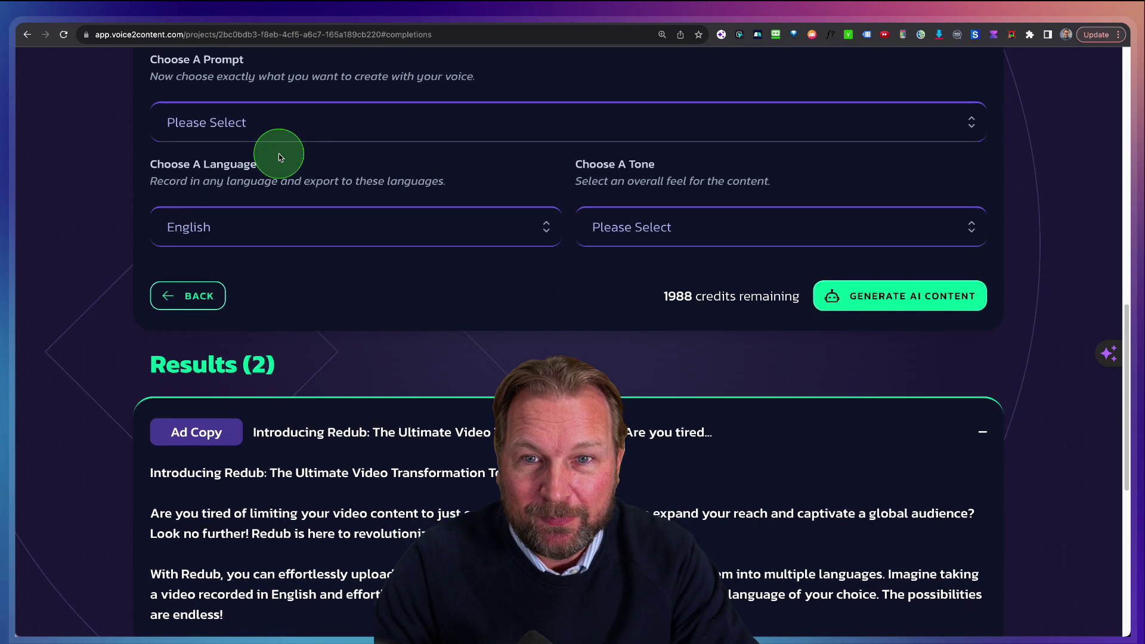
left_click(274, 123)
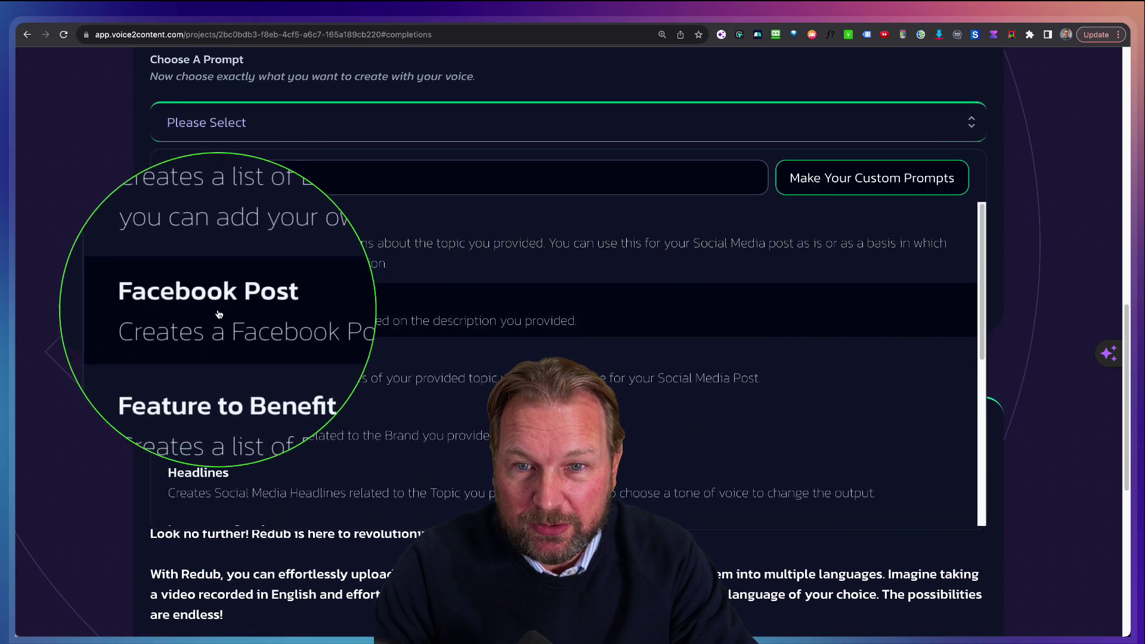
left_click(218, 313)
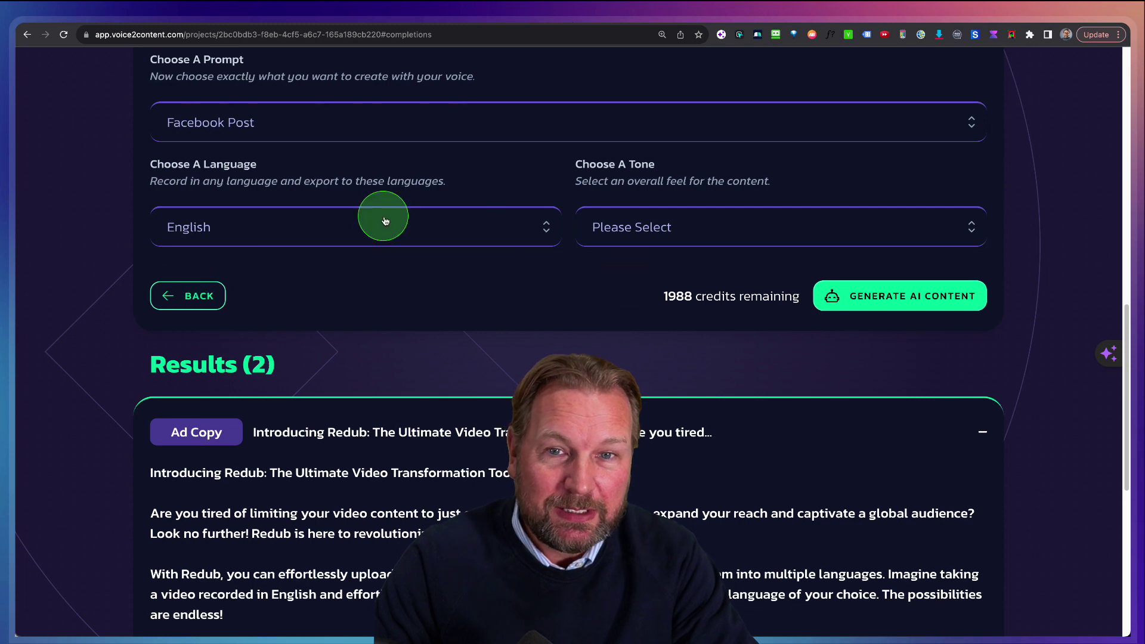
left_click(899, 300)
left_click(876, 304)
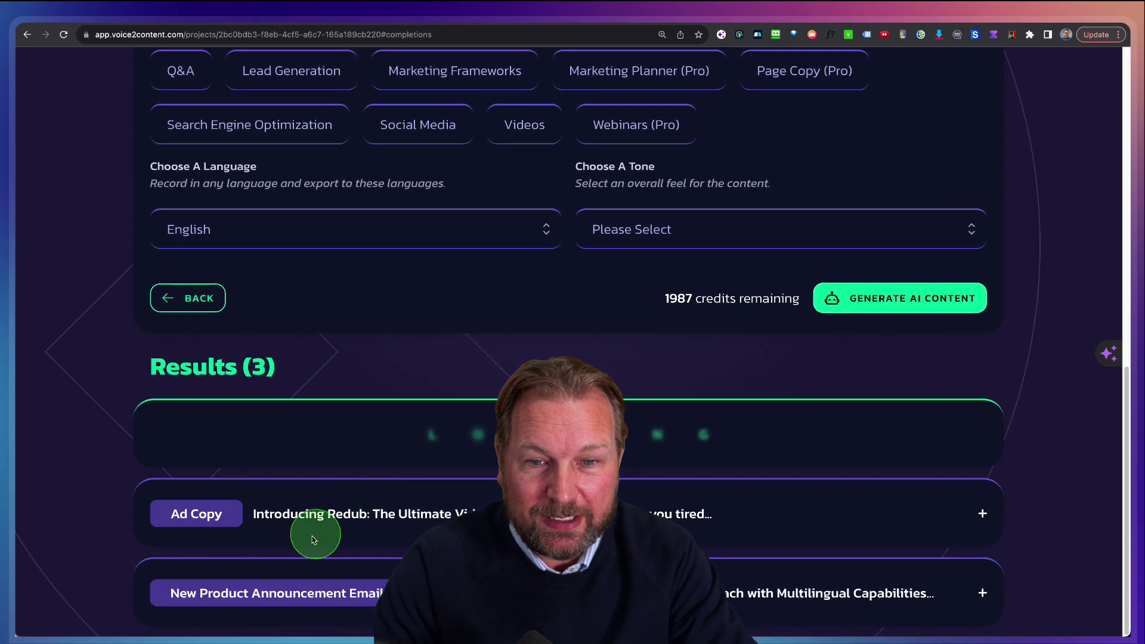
- Expand the generated Ad Copy, read through its text, and collapse it again
left_click(338, 517)
scroll(351, 519, "down", 8)
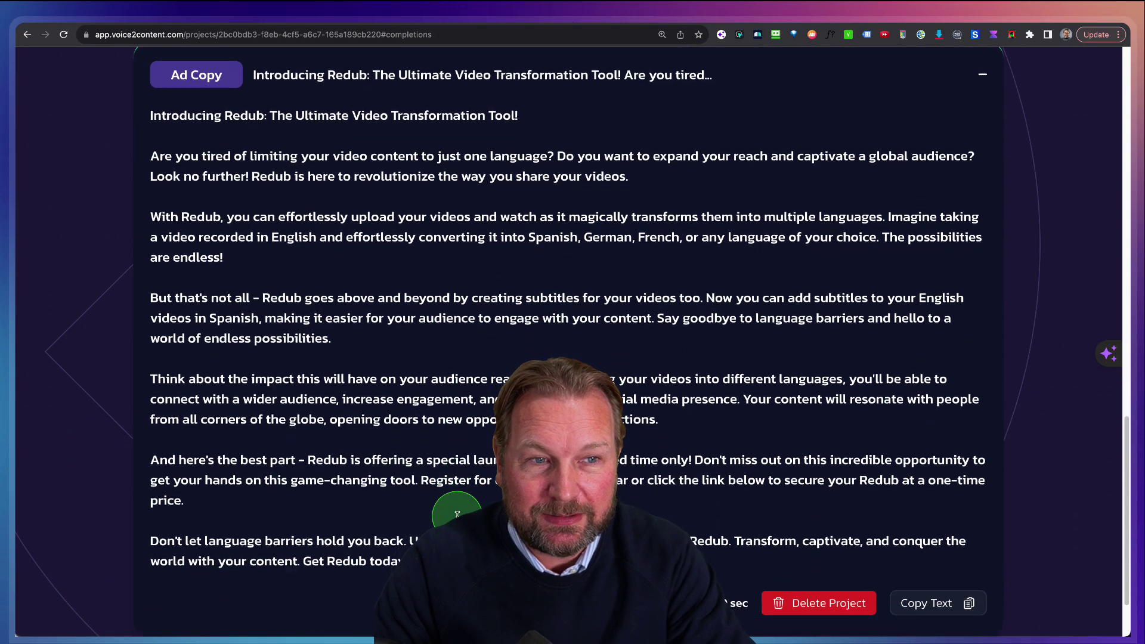
scroll(417, 506, "up", 1)
scroll(230, 435, "up", 2)
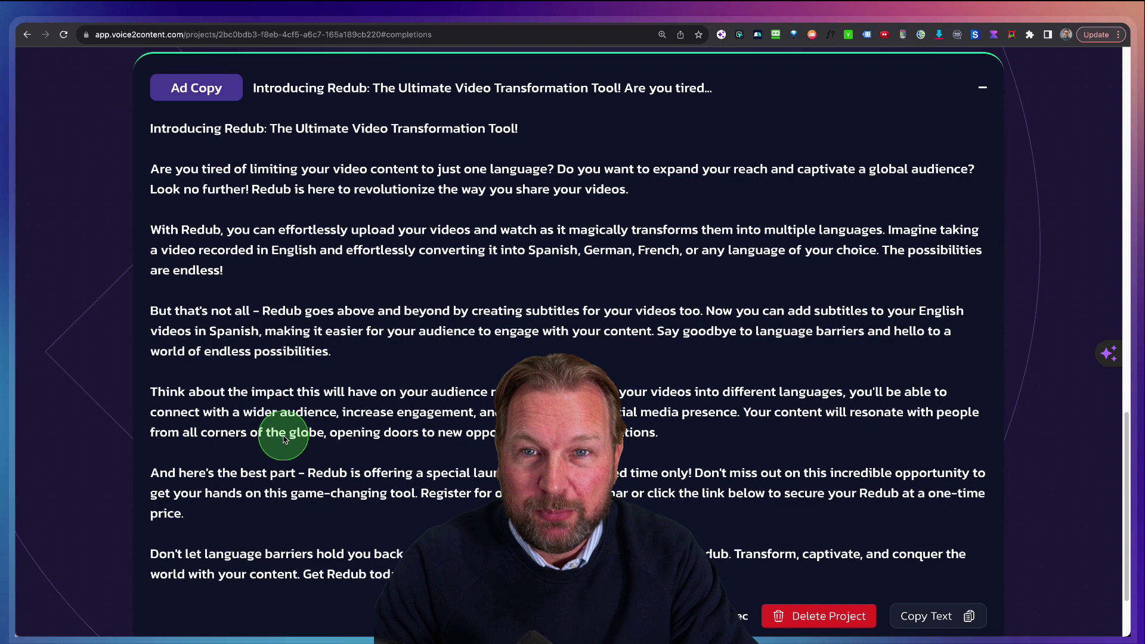
scroll(284, 439, "up", 3)
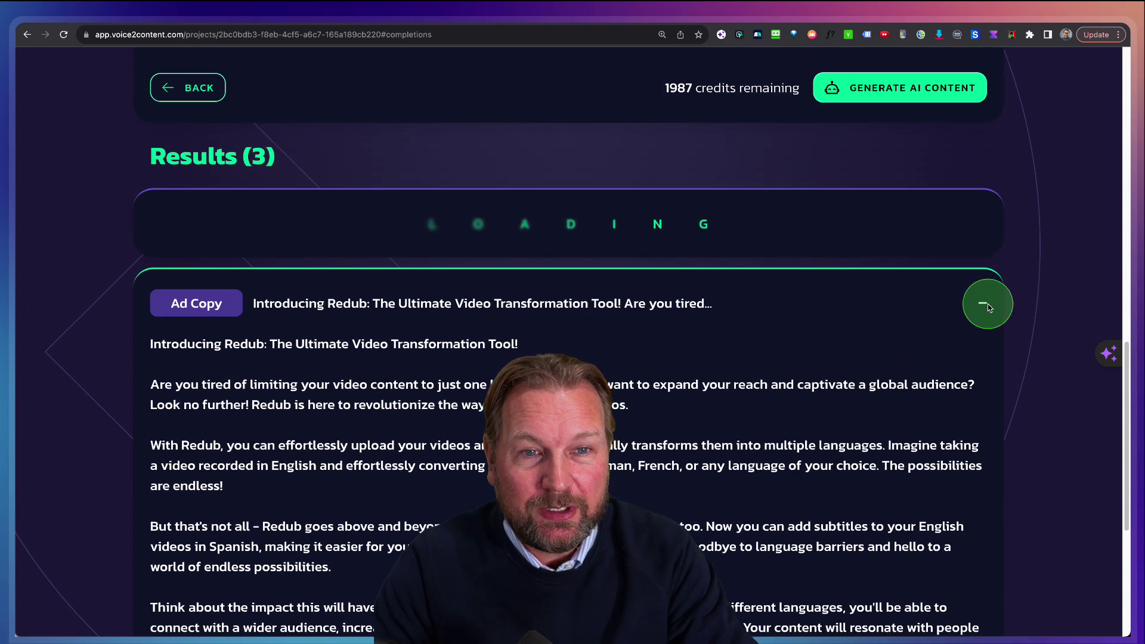
left_click(987, 306)
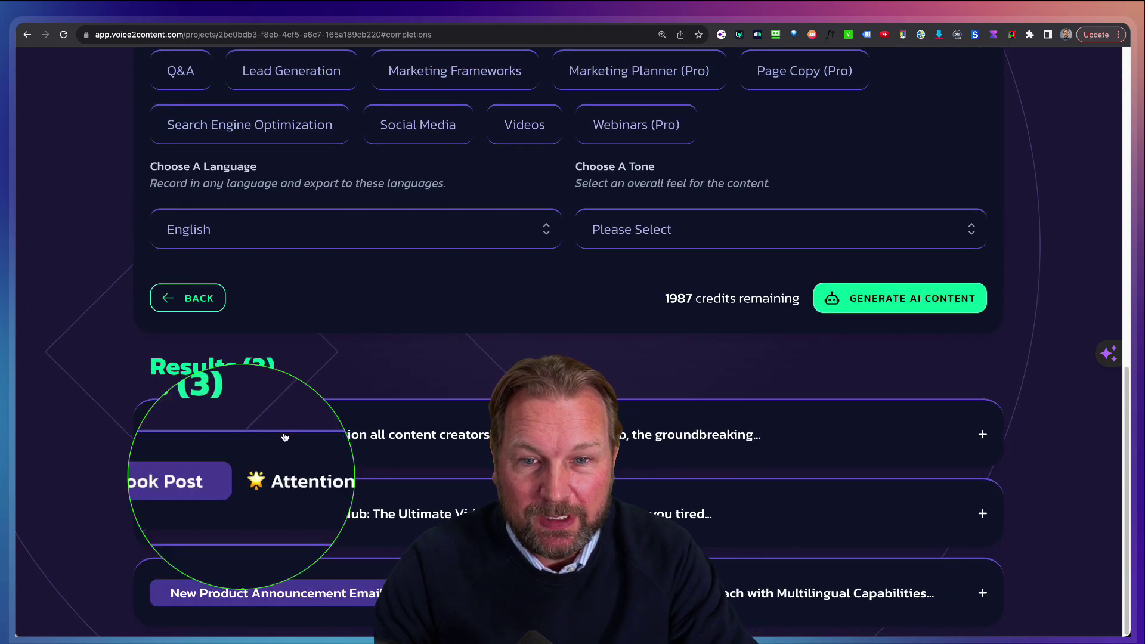
- Expand the generated Facebook Post, read it down to the hashtags, and collapse it
left_click(378, 434)
scroll(381, 358, "down", 3)
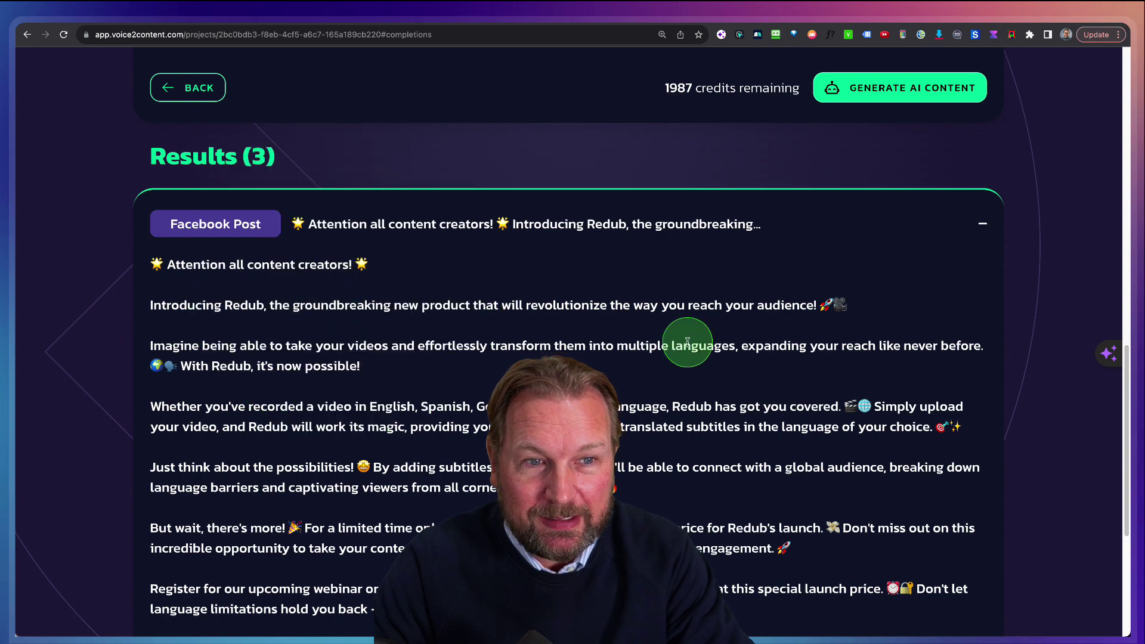
scroll(677, 343, "down", 2)
scroll(495, 338, "down", 2)
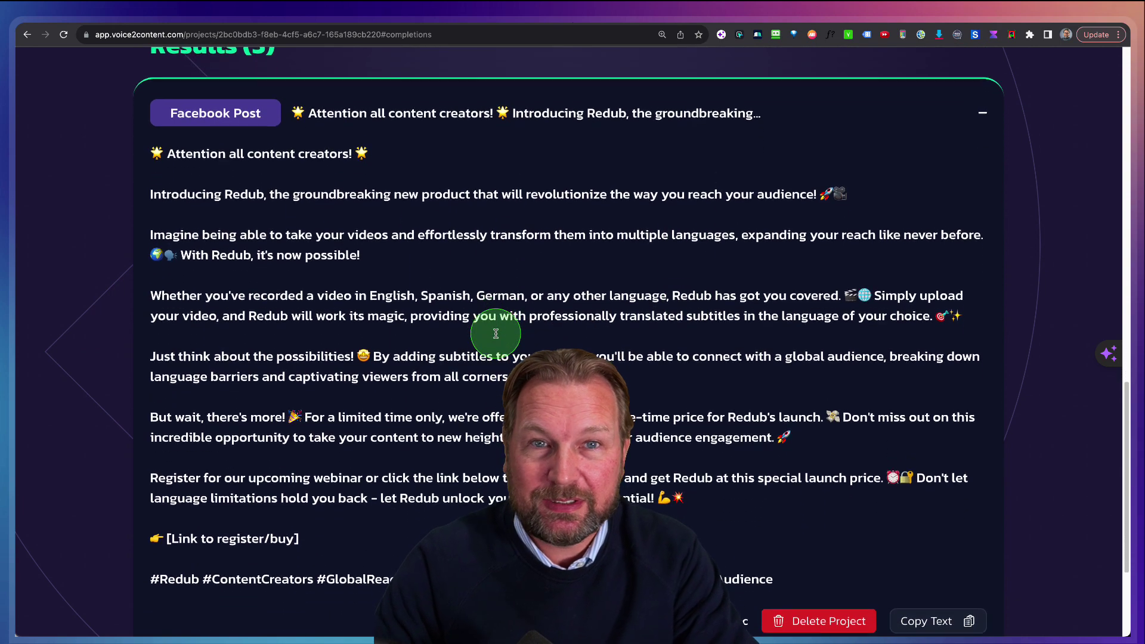
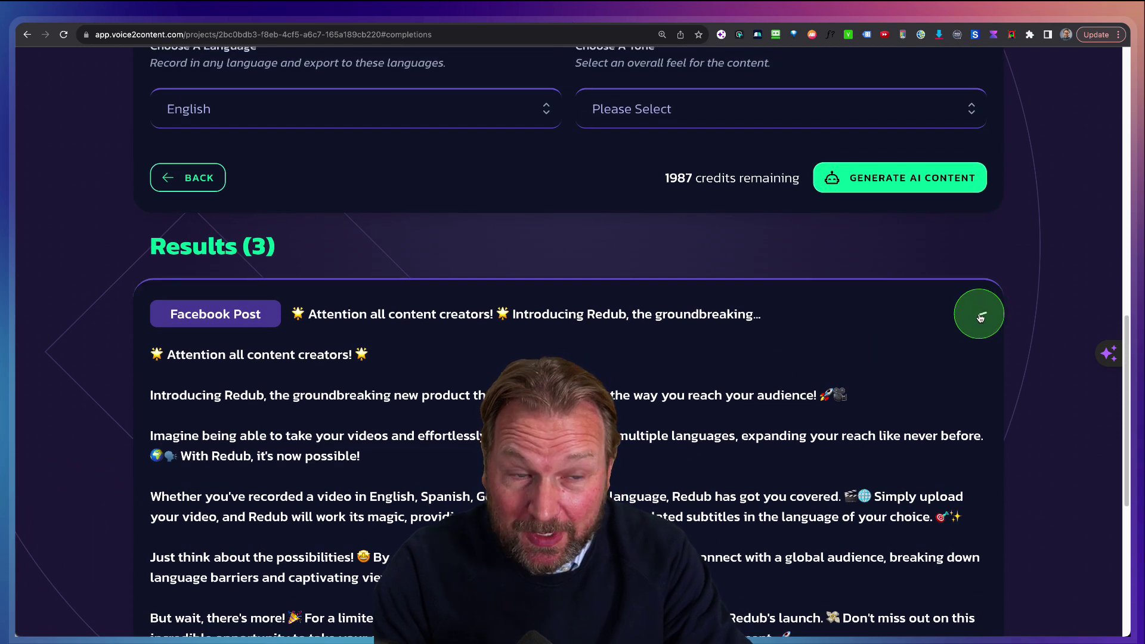
scroll(813, 316, "up", 4)
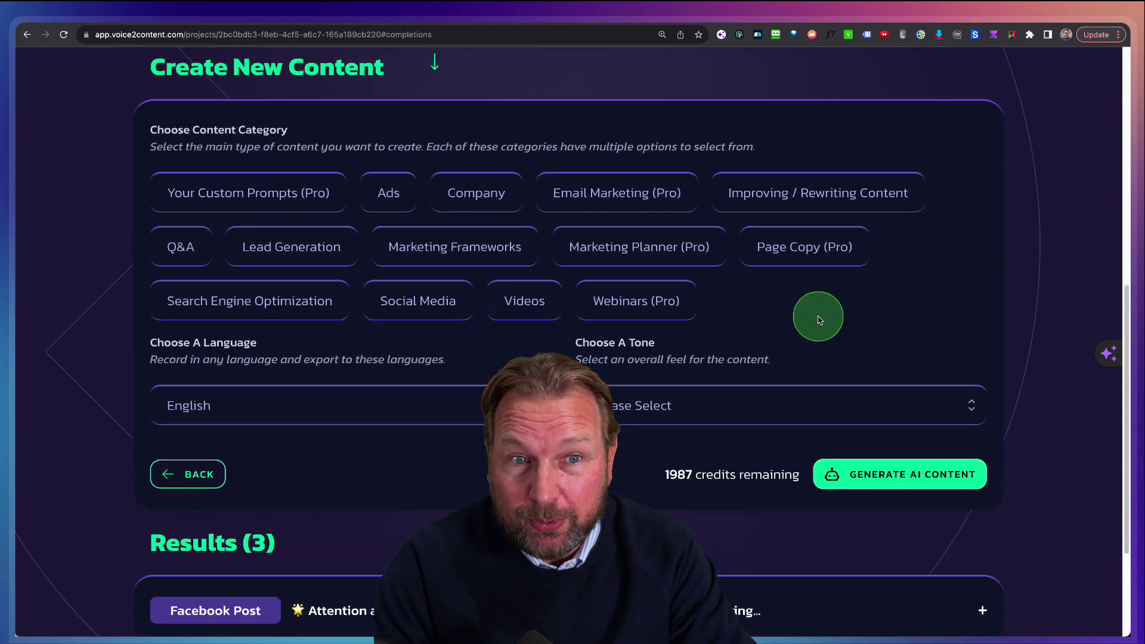
- Open the eCoverly project from the projects list and examine its transcript and the generated Webinar invitation
scroll(818, 319, "up", 3)
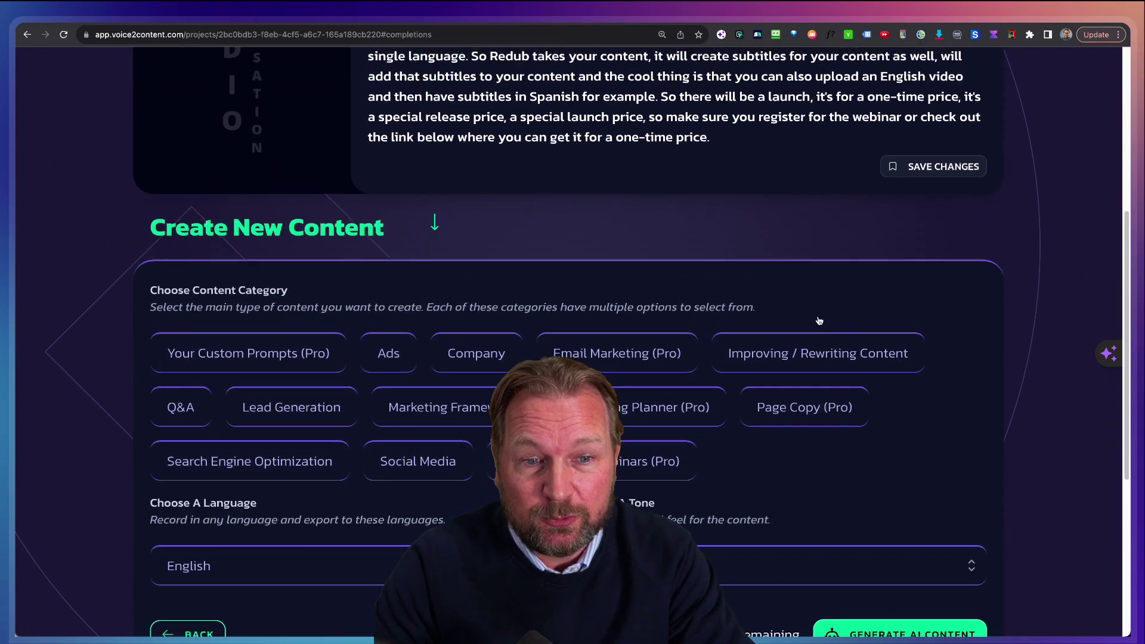
scroll(819, 321, "up", 6)
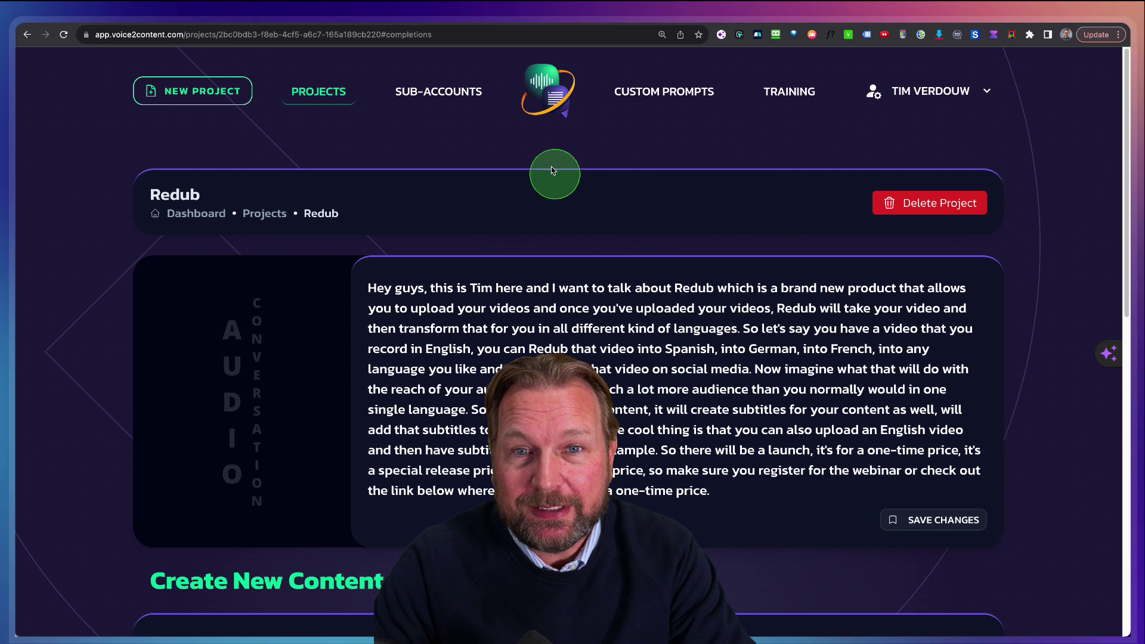
left_click(319, 91)
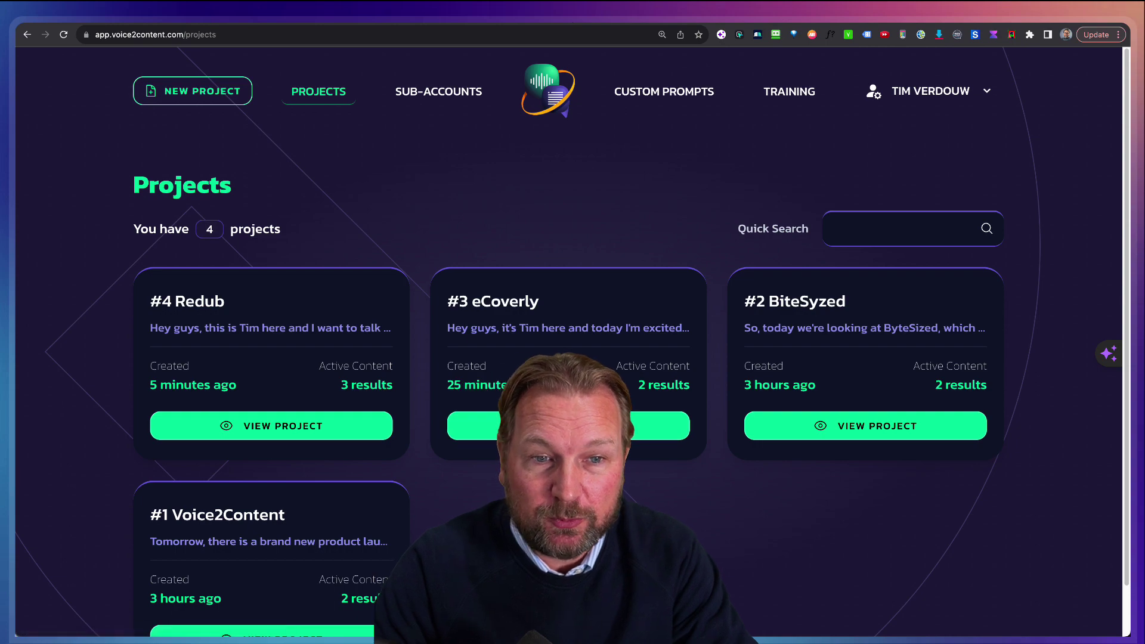
left_click(567, 425)
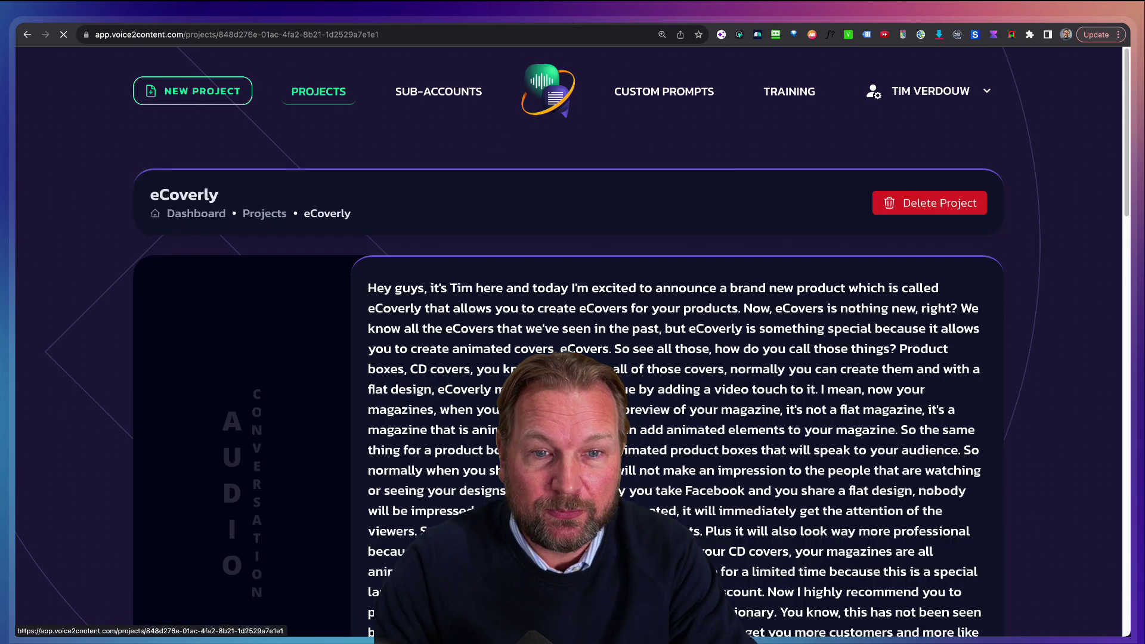
scroll(567, 424, "down", 1)
scroll(567, 424, "down", 2)
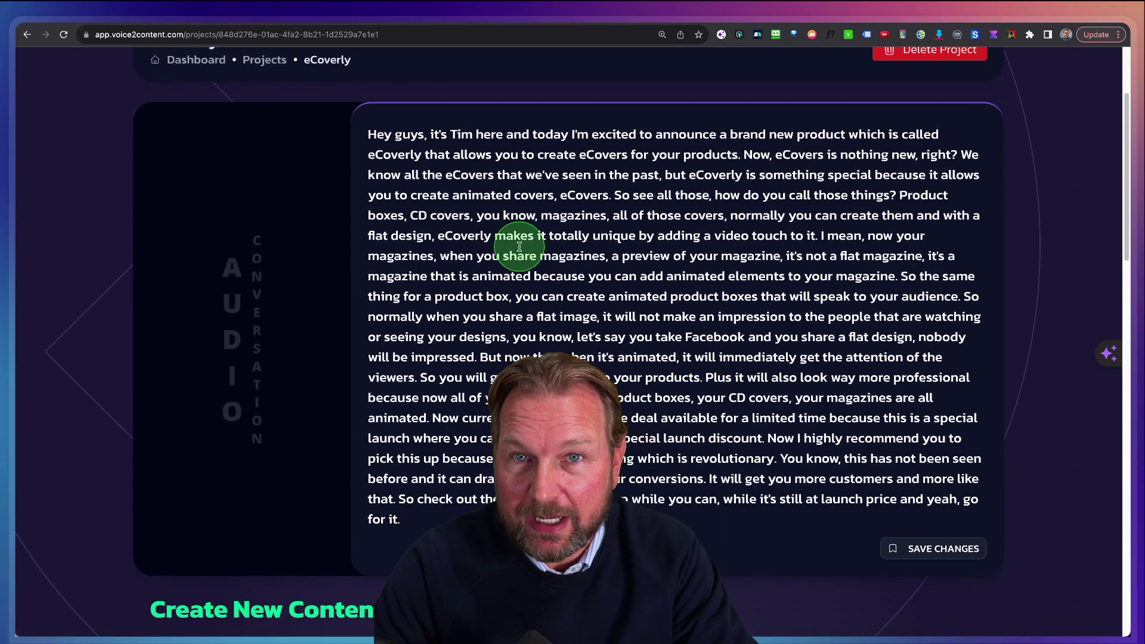
scroll(519, 246, "down", 20)
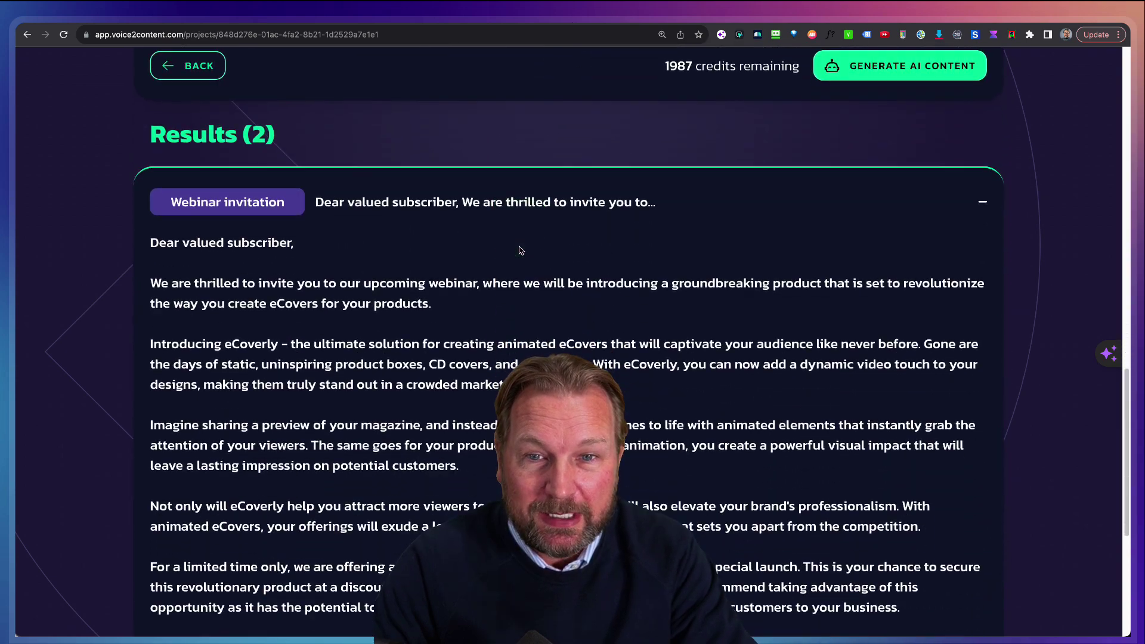
scroll(519, 249, "down", 4)
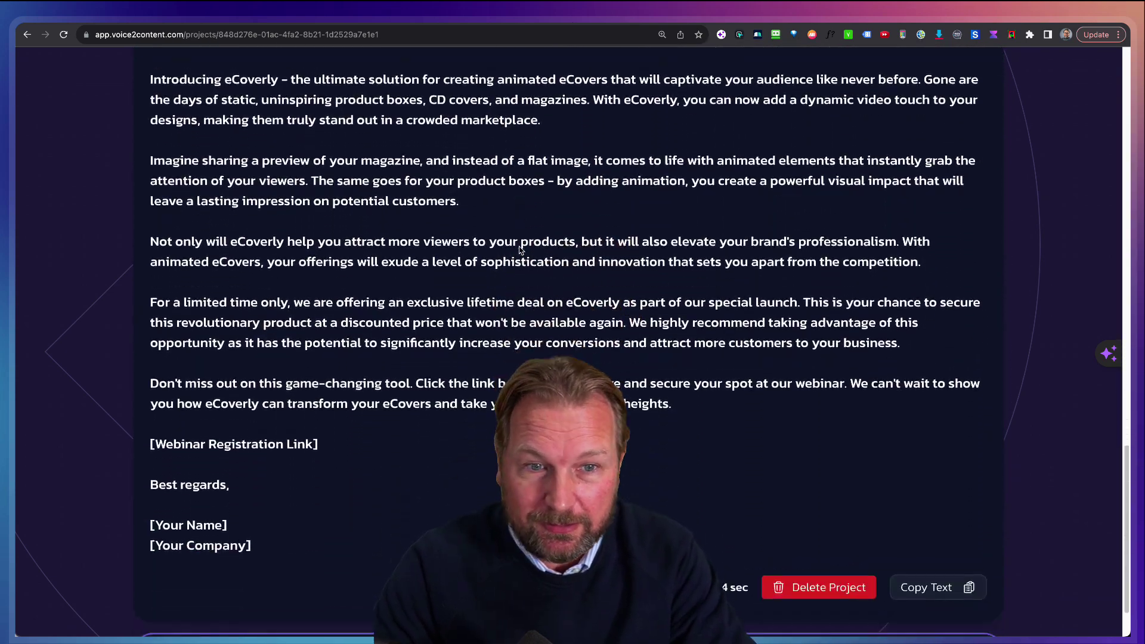
- Open the Custom Prompts page, review the Email subject line prompt's fields, and collapse that prompt
scroll(520, 246, "up", 20)
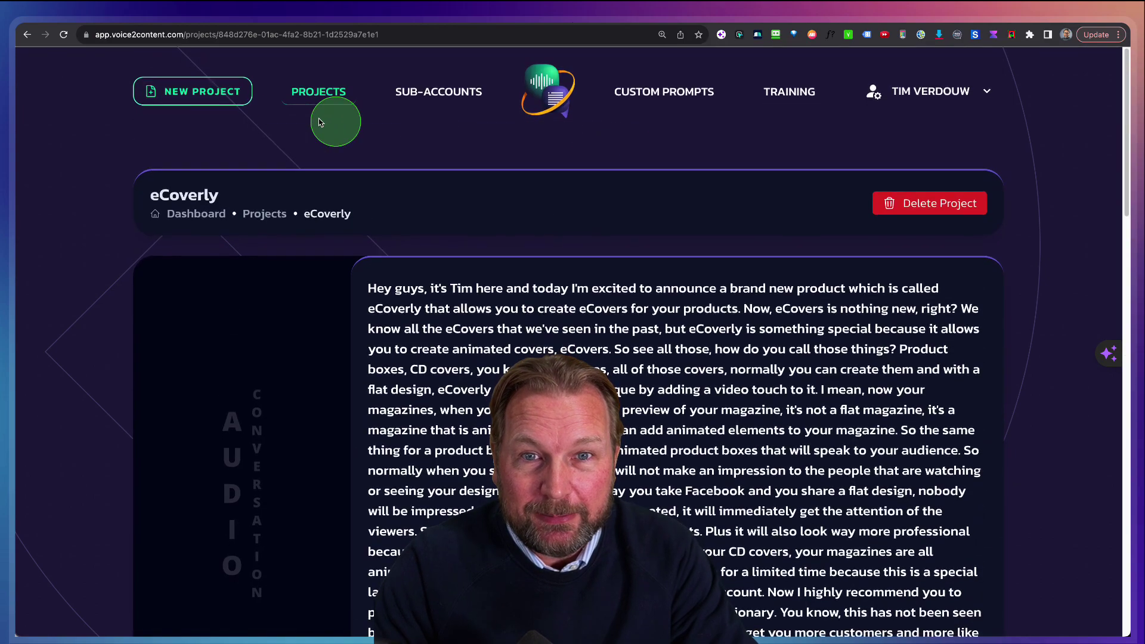
left_click(304, 96)
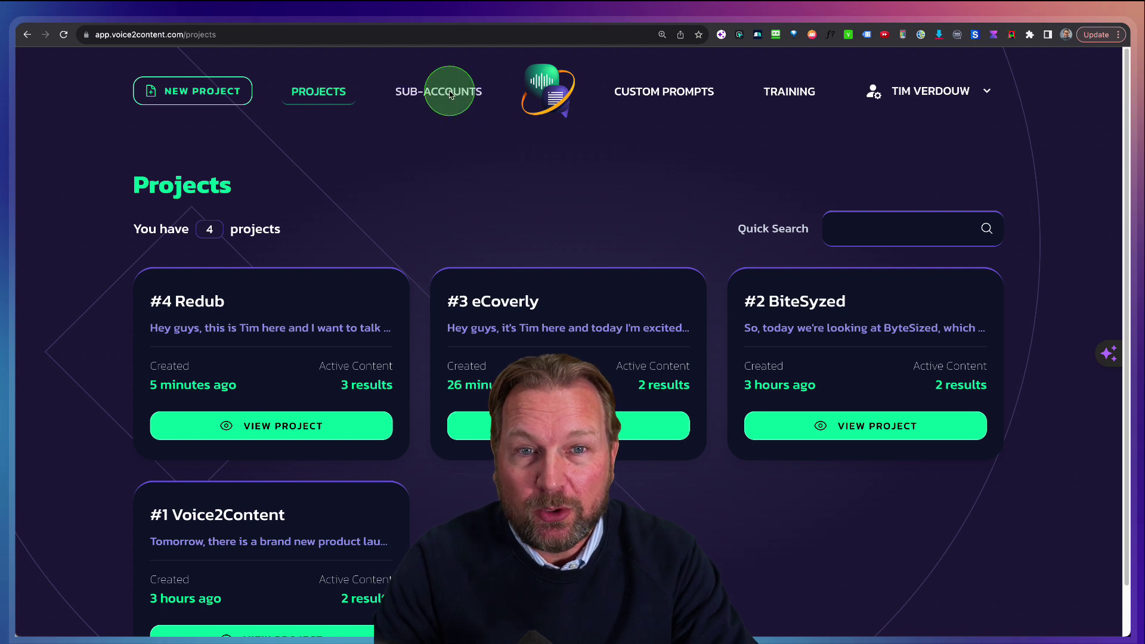
left_click(662, 100)
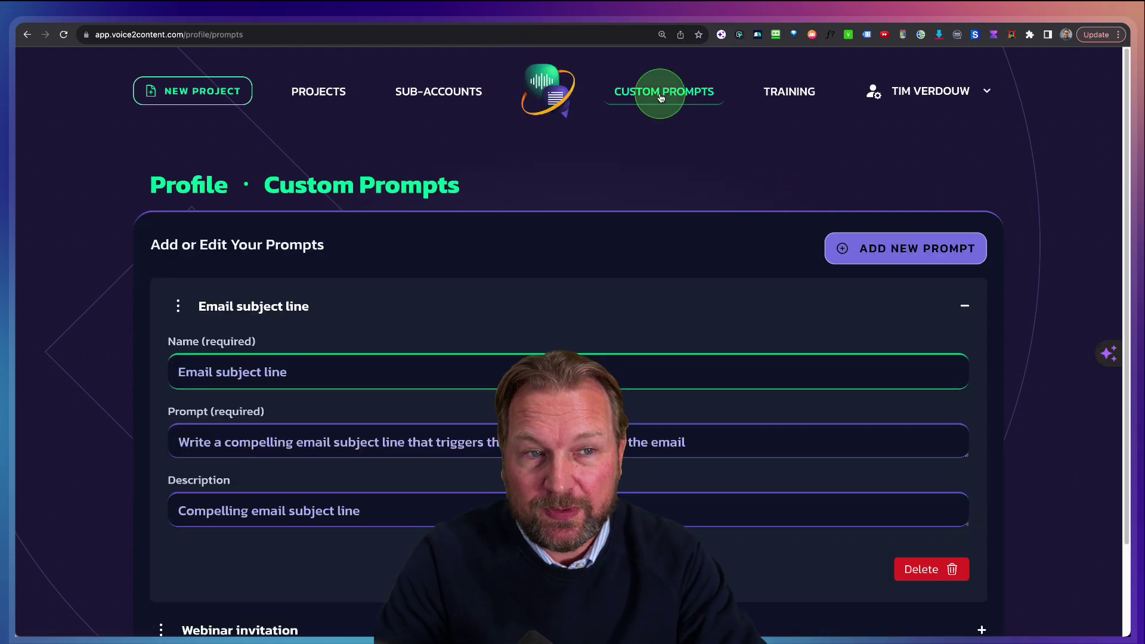
scroll(518, 256, "down", 3)
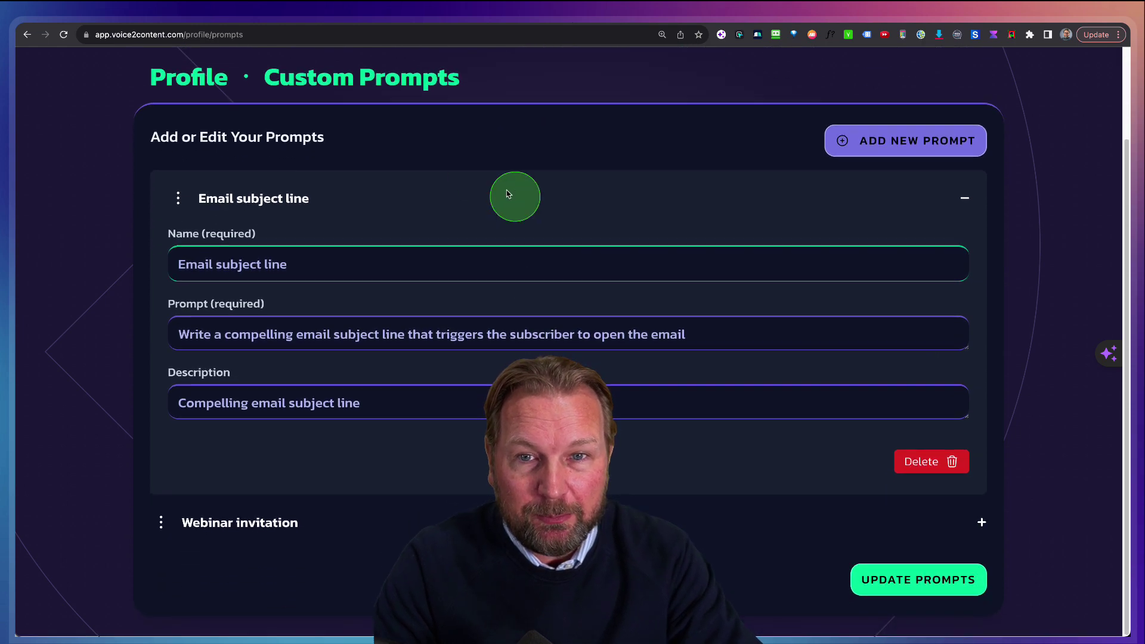
left_click(963, 198)
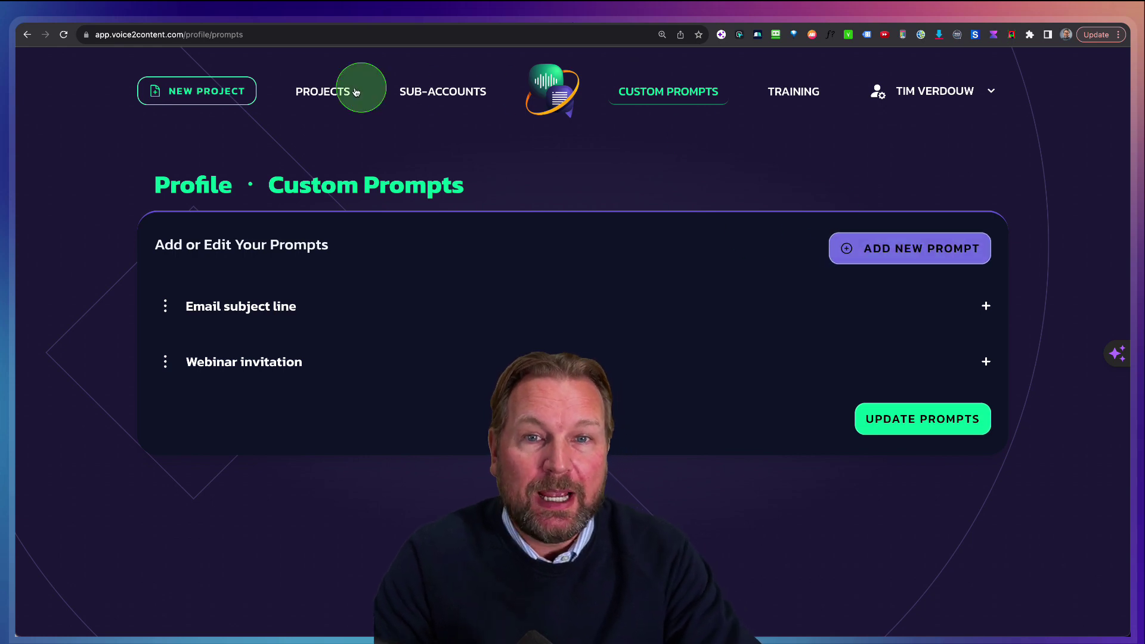
- Reopen the Redub project from the projects list and go to its content category options
left_click(326, 91)
scroll(396, 319, "down", 2)
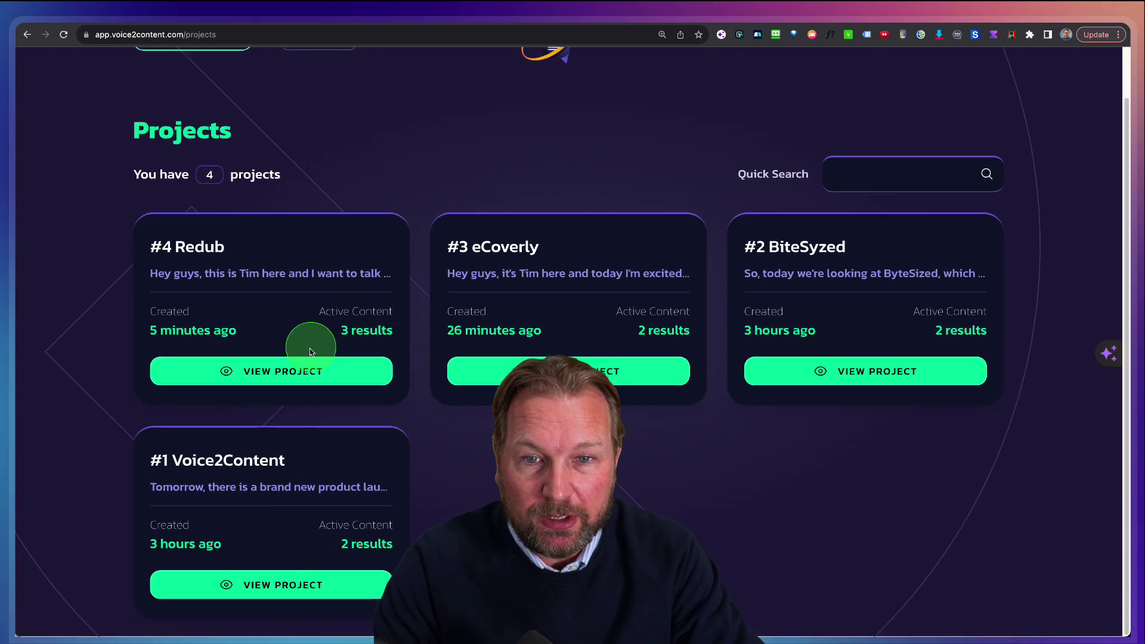
left_click(286, 374)
scroll(285, 385, "down", 10)
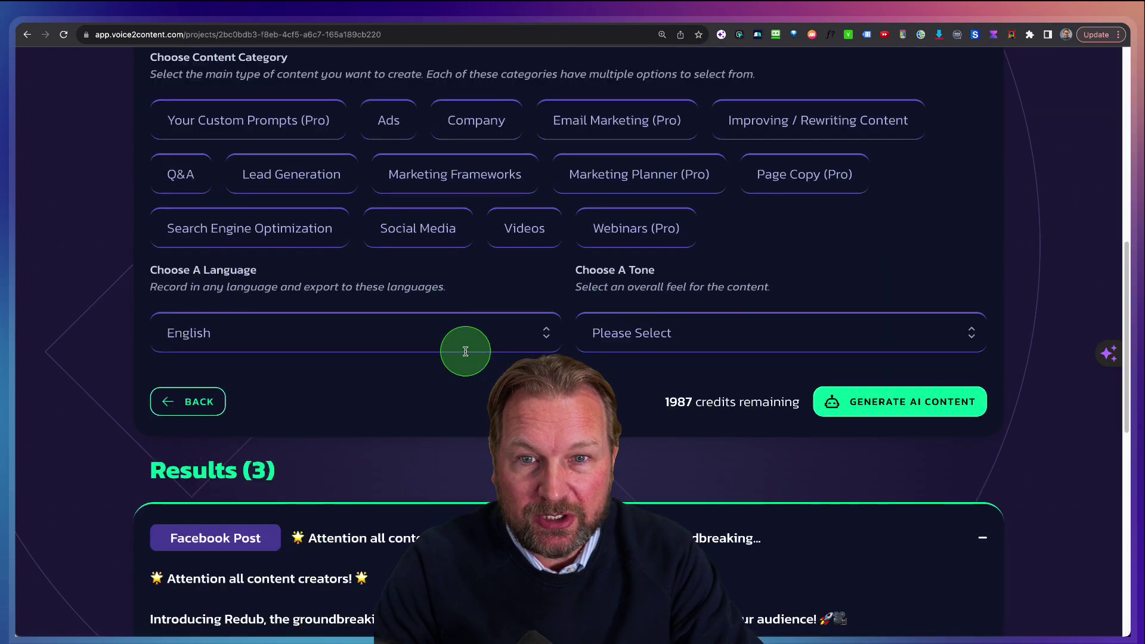
scroll(462, 358, "up", 1)
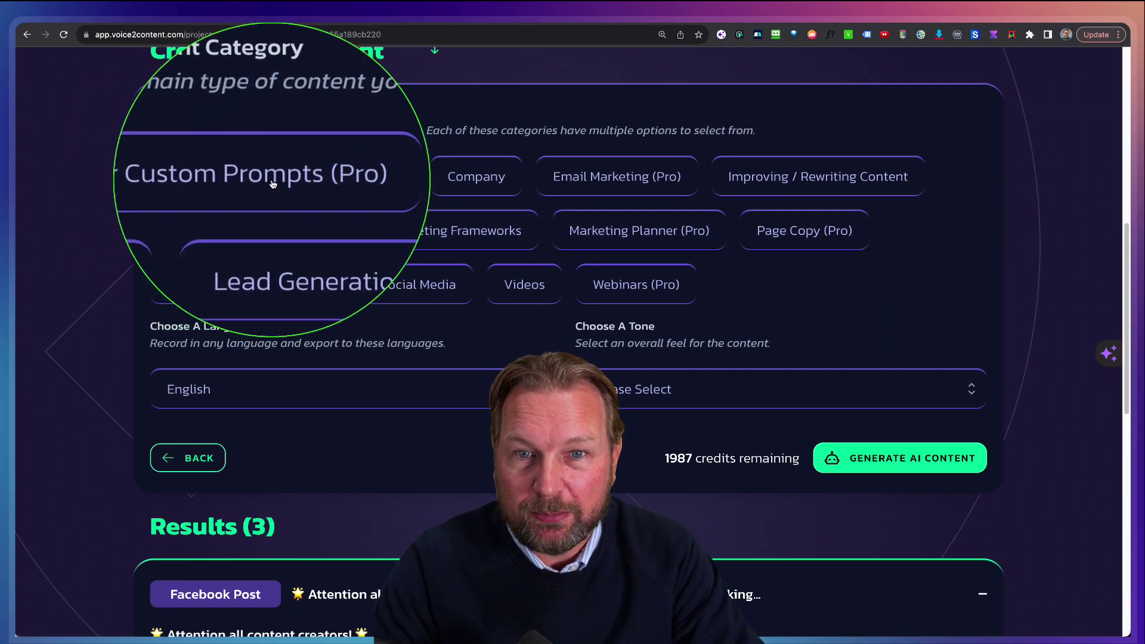
- Generate AI content in English from the custom Email subject line prompt with a tone selected, and read the start of the result
left_click(271, 180)
scroll(443, 299, "down", 2)
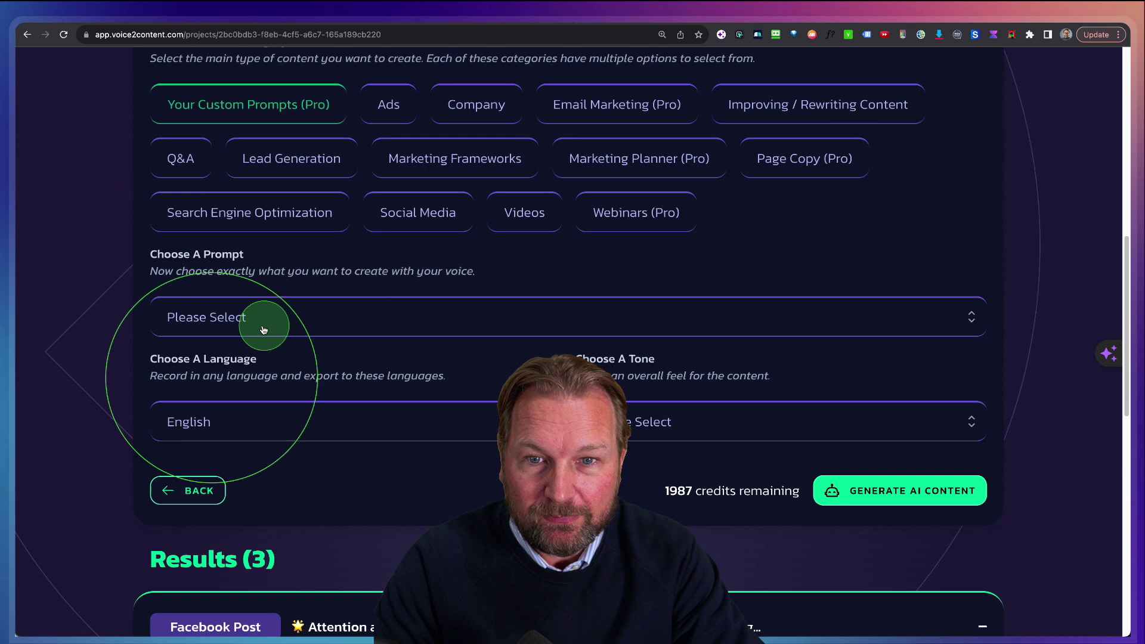
left_click(232, 325)
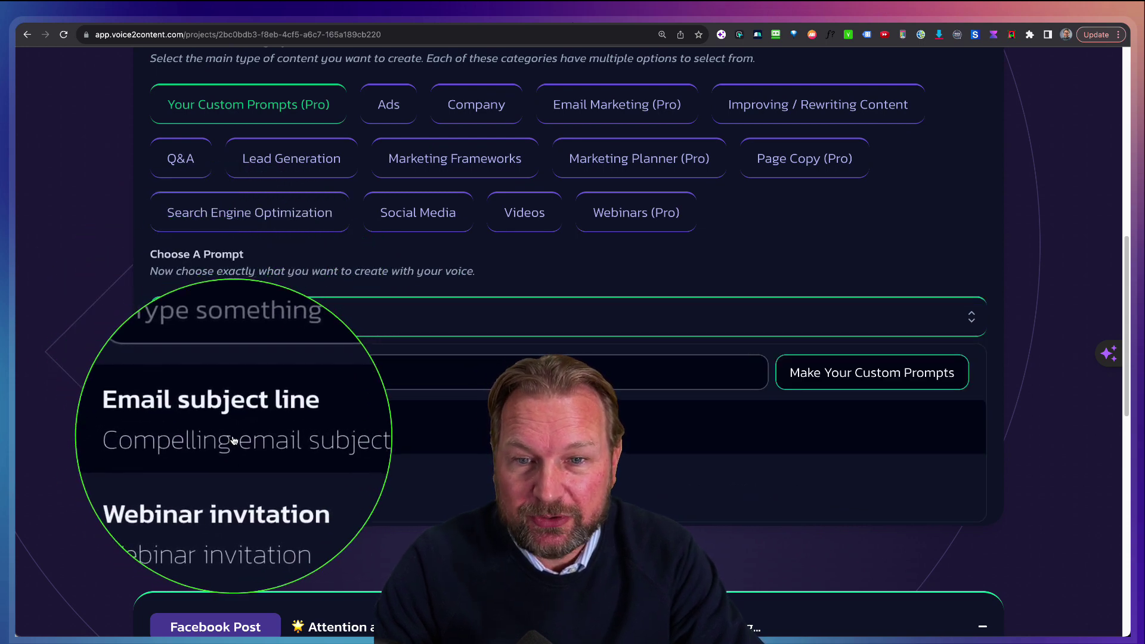
left_click(225, 434)
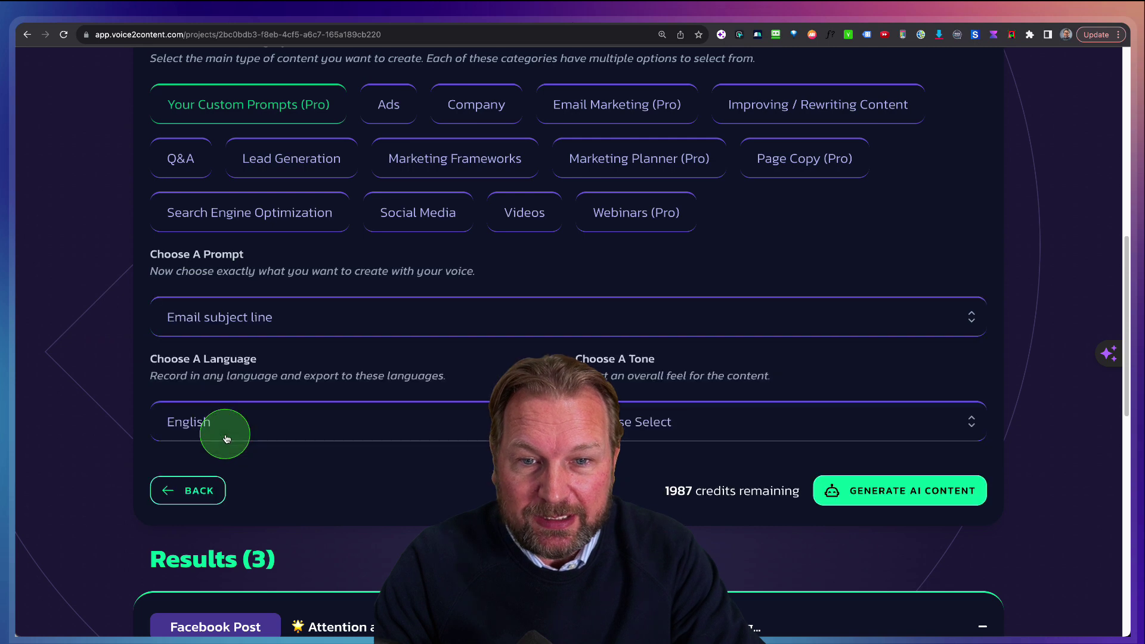
left_click(754, 430)
scroll(655, 566, "down", 3)
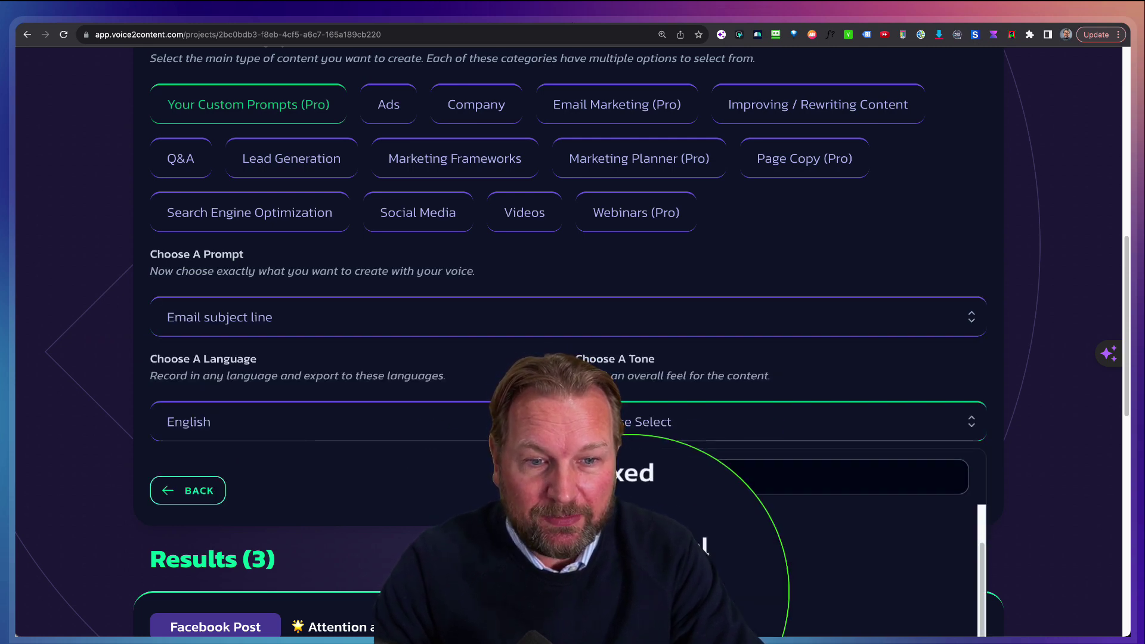
left_click(637, 560)
left_click(868, 492)
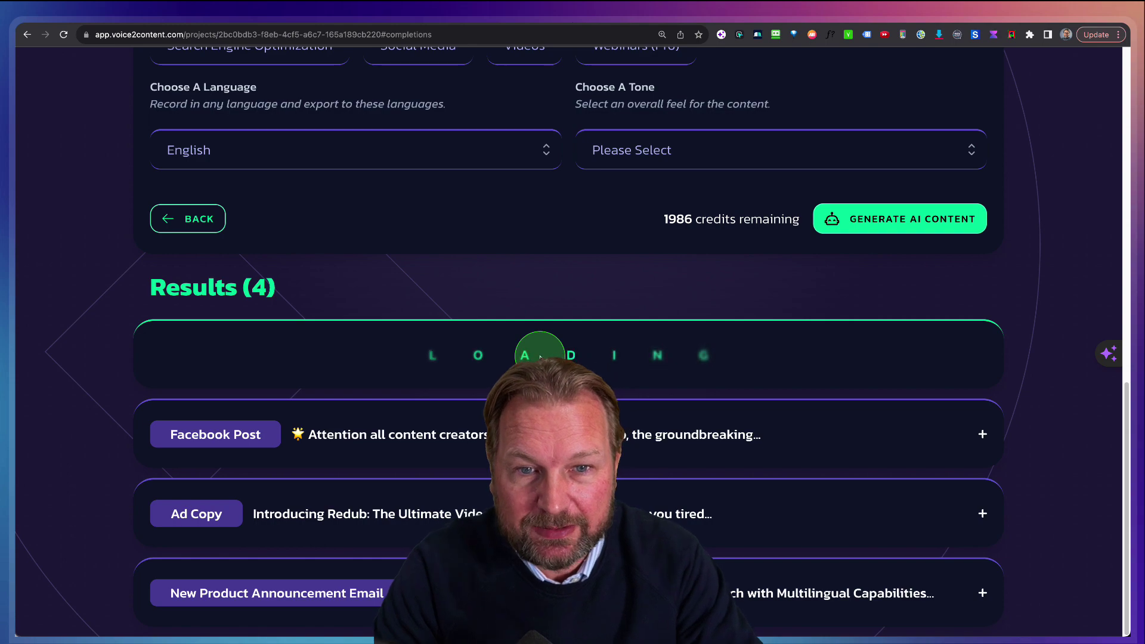
scroll(539, 358, "down", 3)
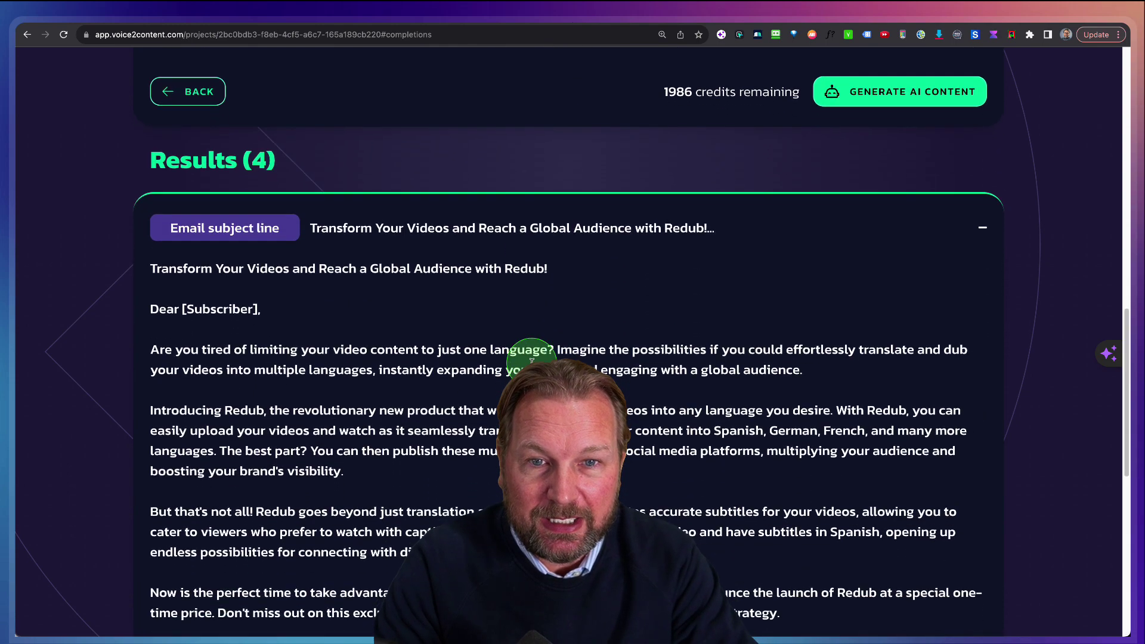
scroll(533, 358, "up", 1)
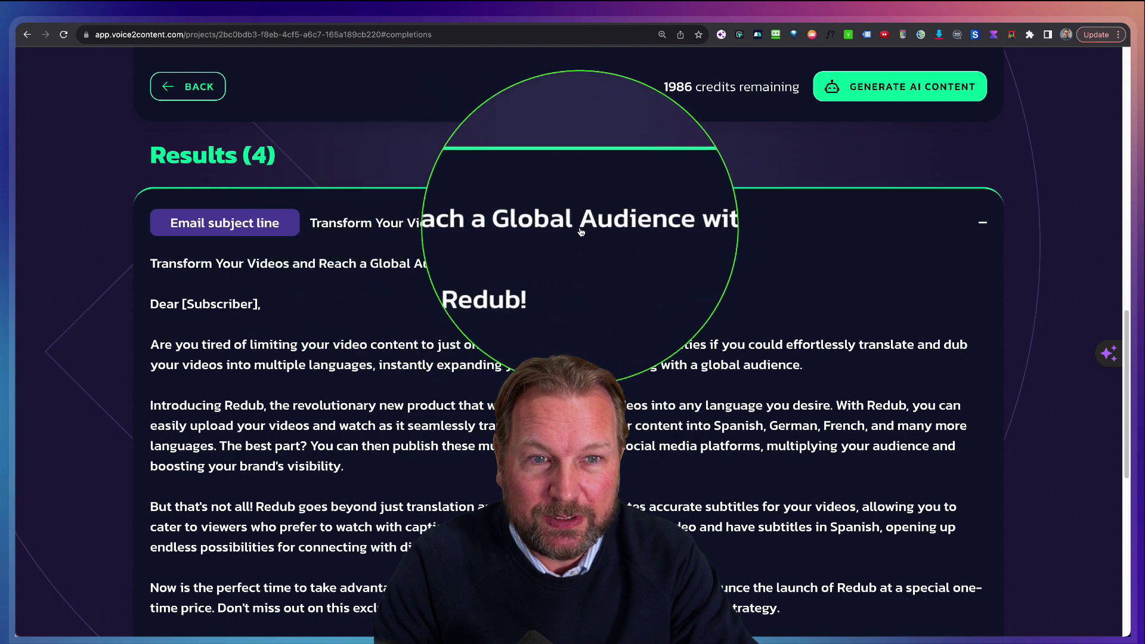
- Read through the generated Email subject line result in the Redub project and collapse it
scroll(242, 330, "down", 5)
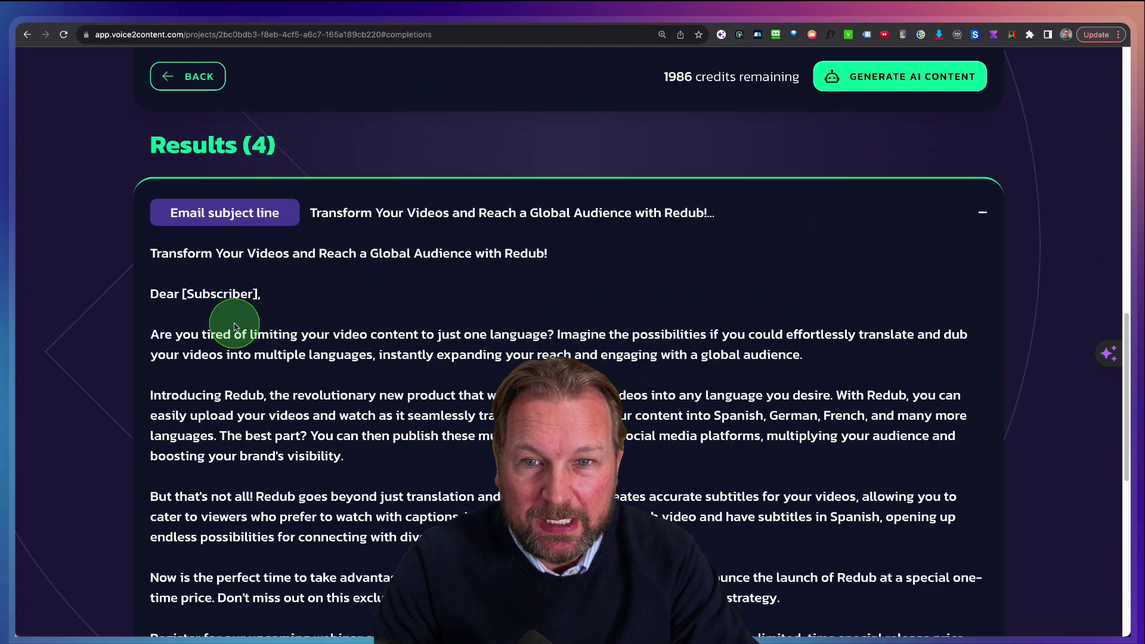
scroll(235, 326, "down", 4)
scroll(286, 310, "up", 8)
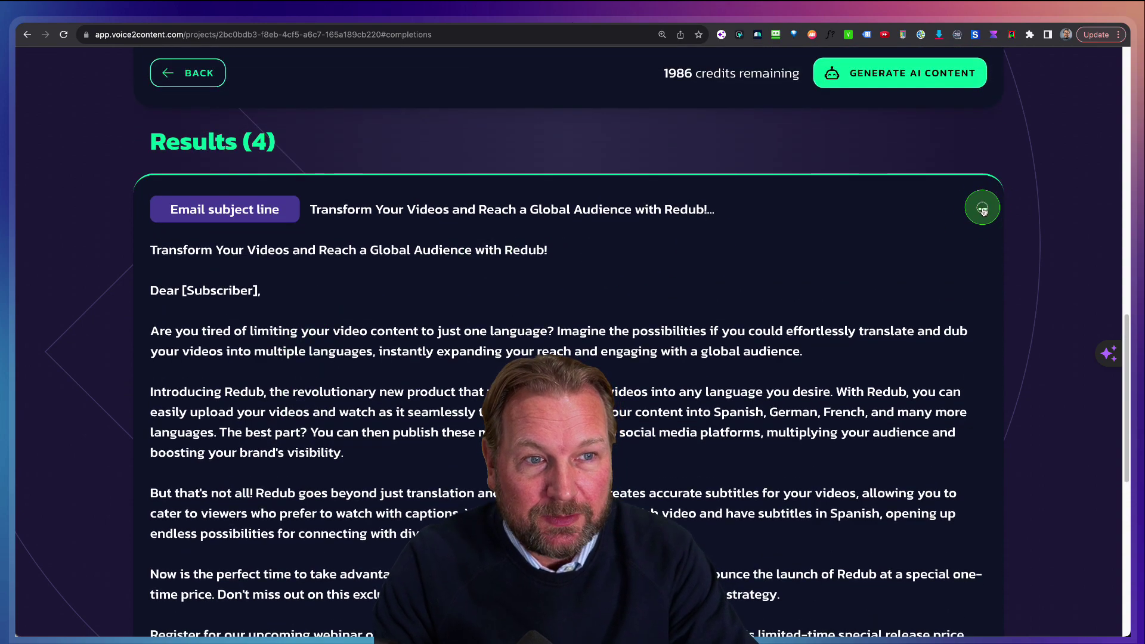
left_click(982, 209)
scroll(830, 221, "up", 10)
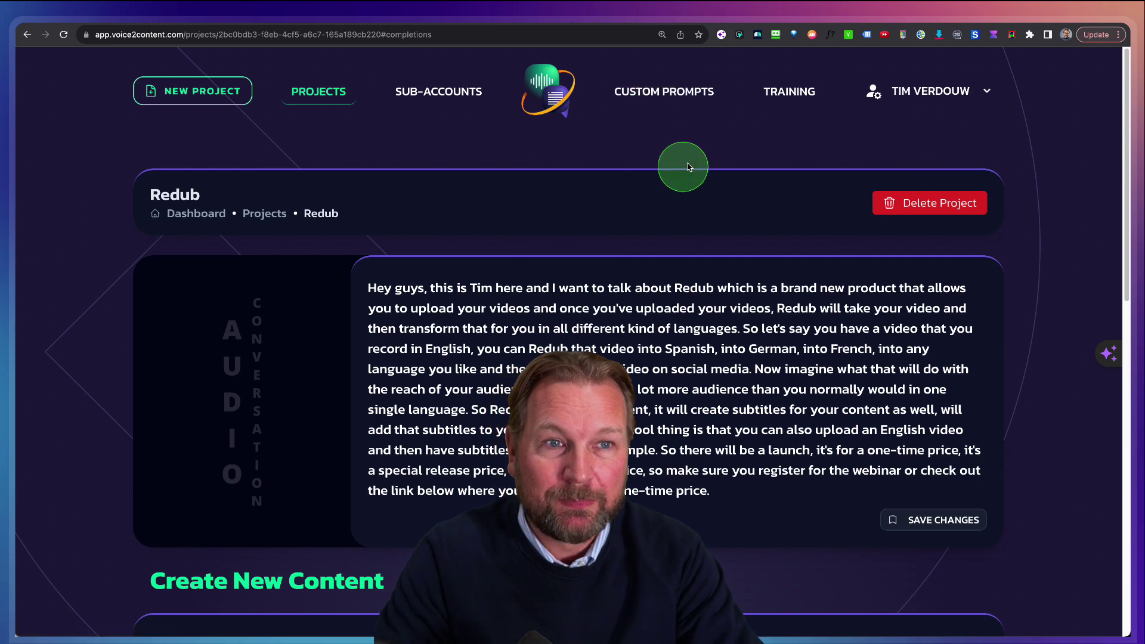
- Open the Training page and look over the available tutorial topics
left_click(793, 91)
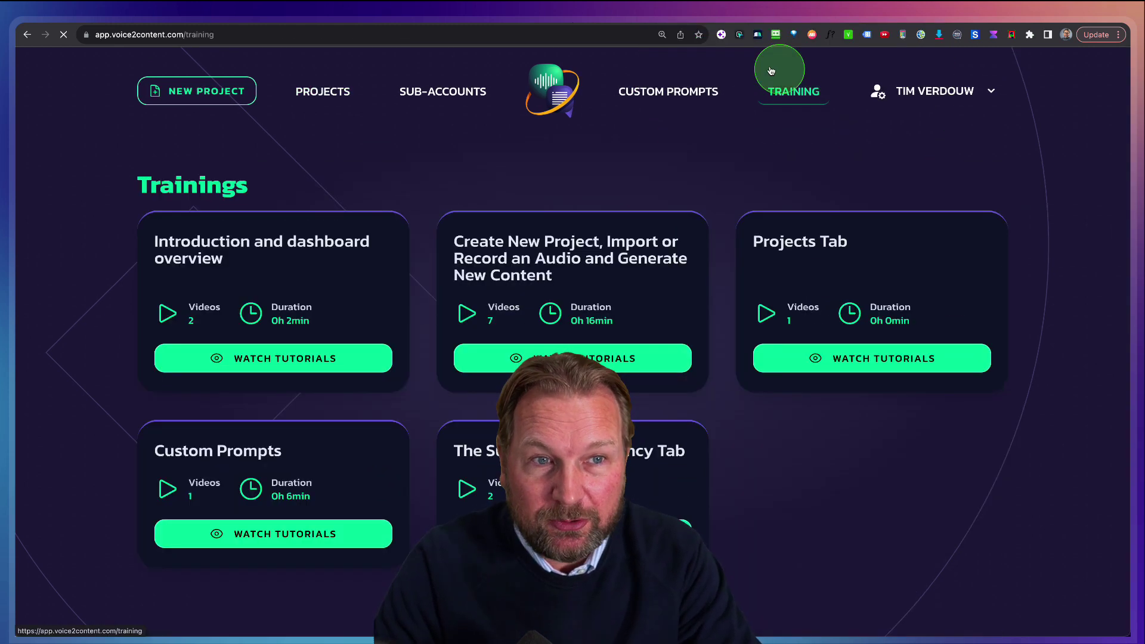
mouse_move(78, 142)
left_mouse_down()
mouse_move(1047, 558)
mouse_move(1024, 589)
left_mouse_up()
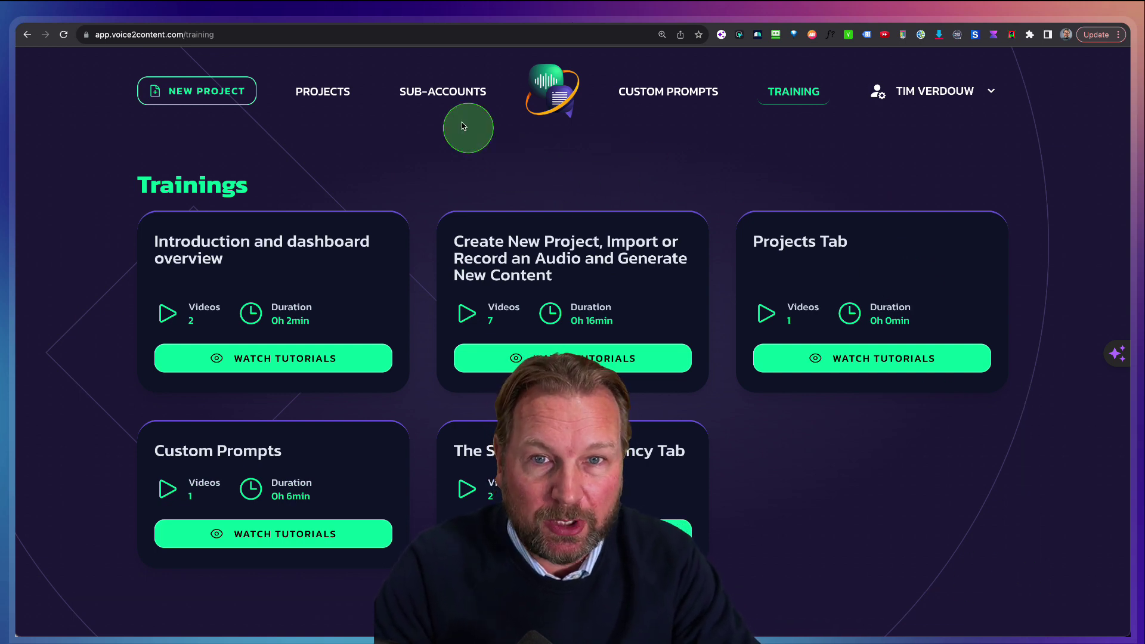
- Open the new sub-account user form, examine its manual password option without creating an account, and return to the projects list
left_click(432, 99)
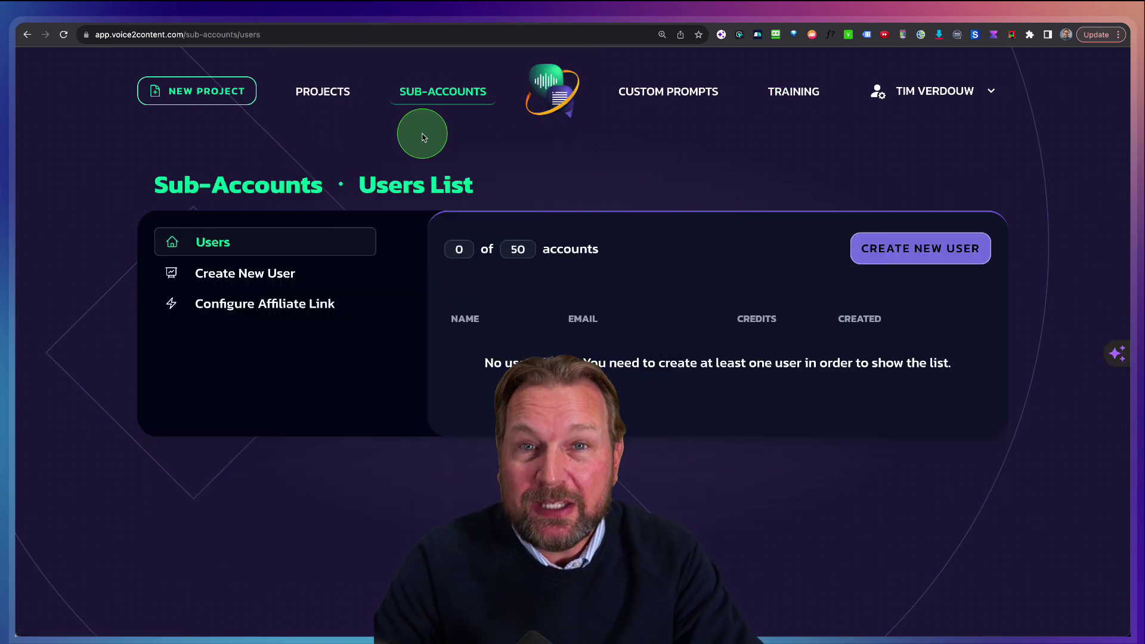
left_click(915, 254)
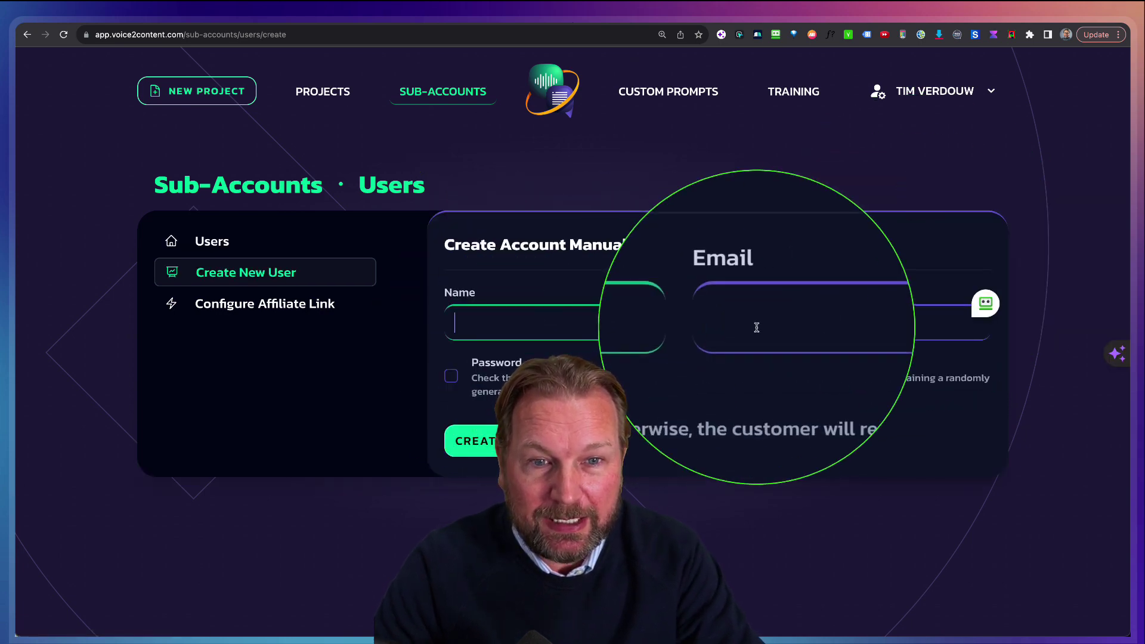
left_click(450, 377)
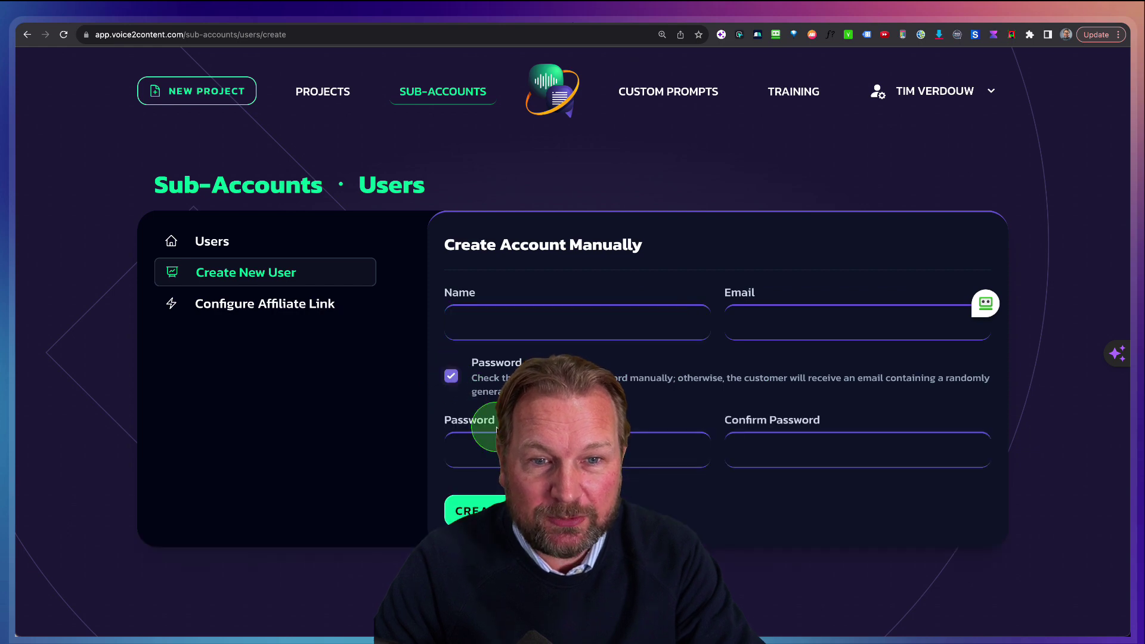
left_click(450, 376)
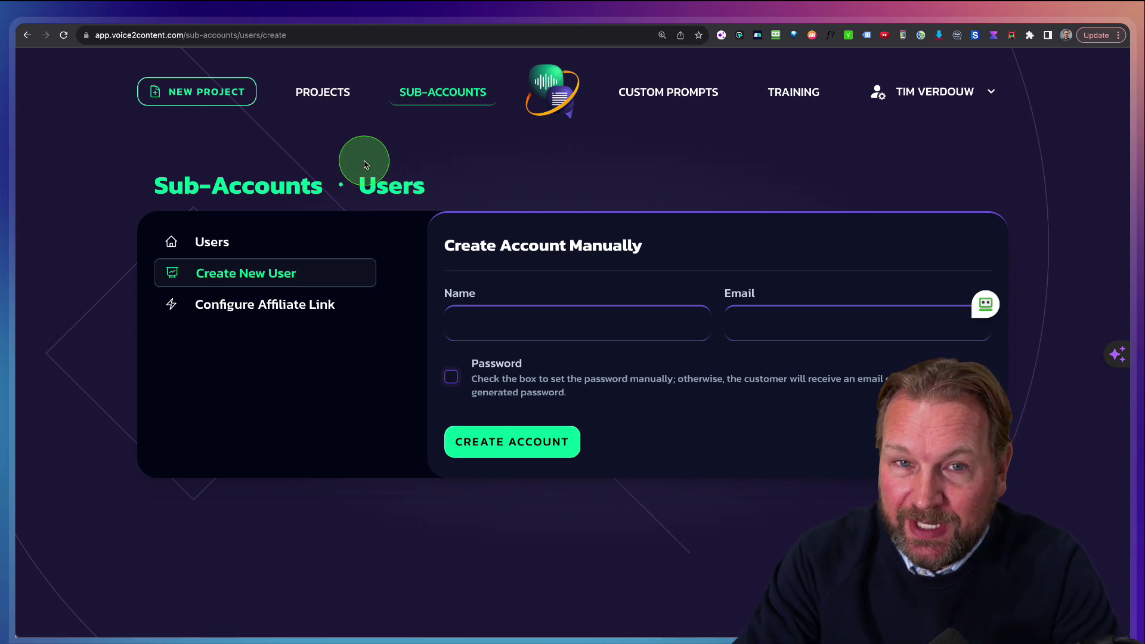
left_click(328, 97)
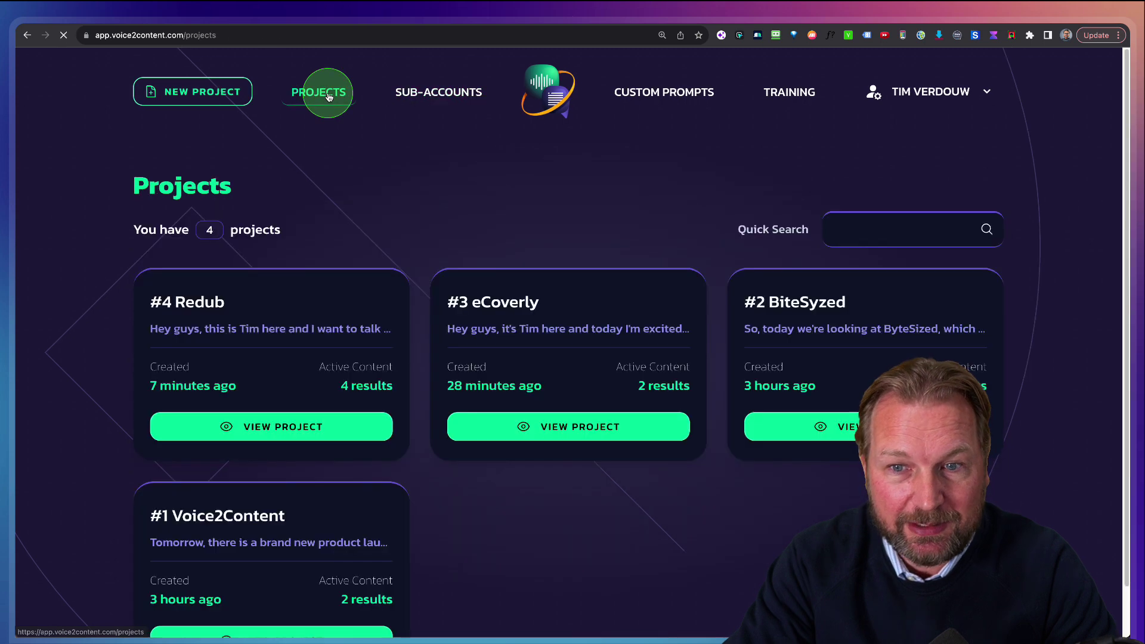